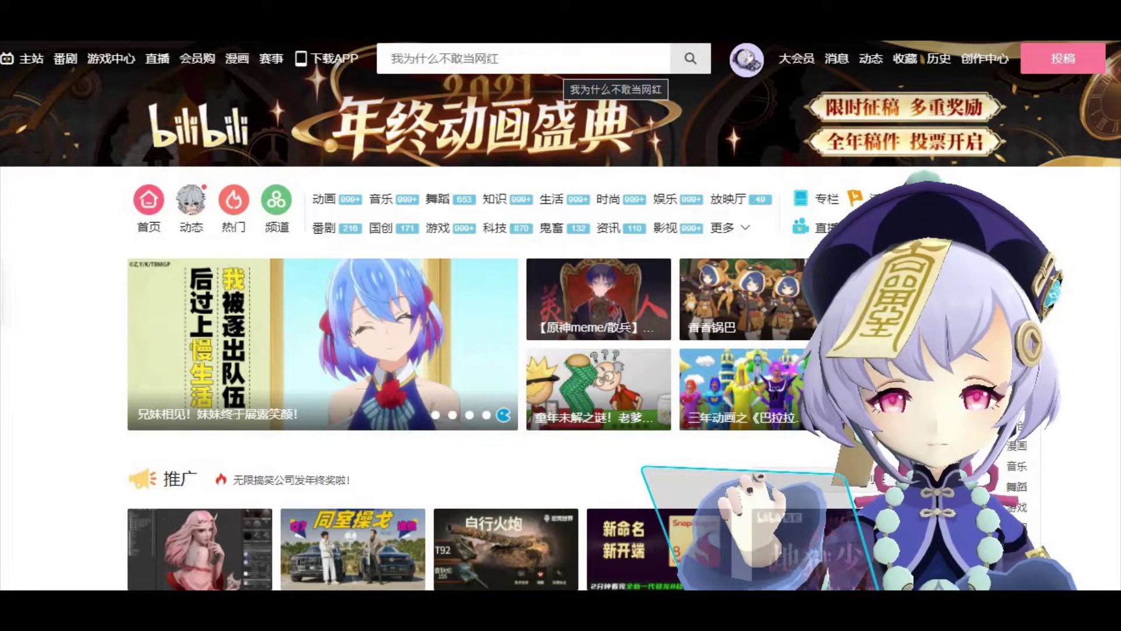
# Step: Enter 动作配布 in the Bilibili search box
pyautogui.click(554, 64)
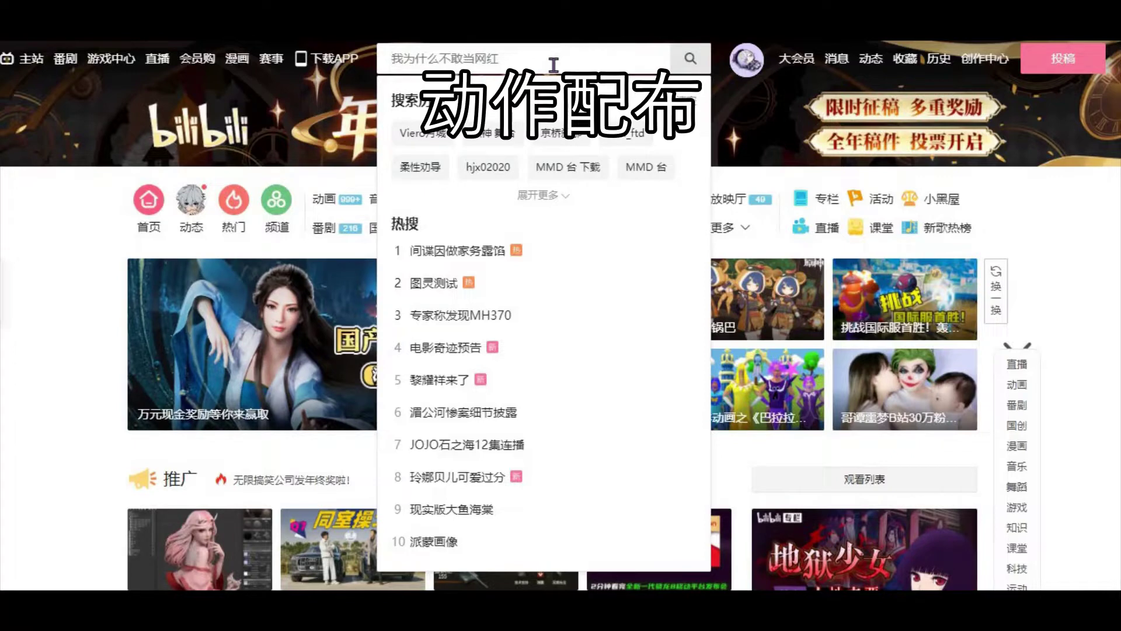
pyautogui.write('dz')
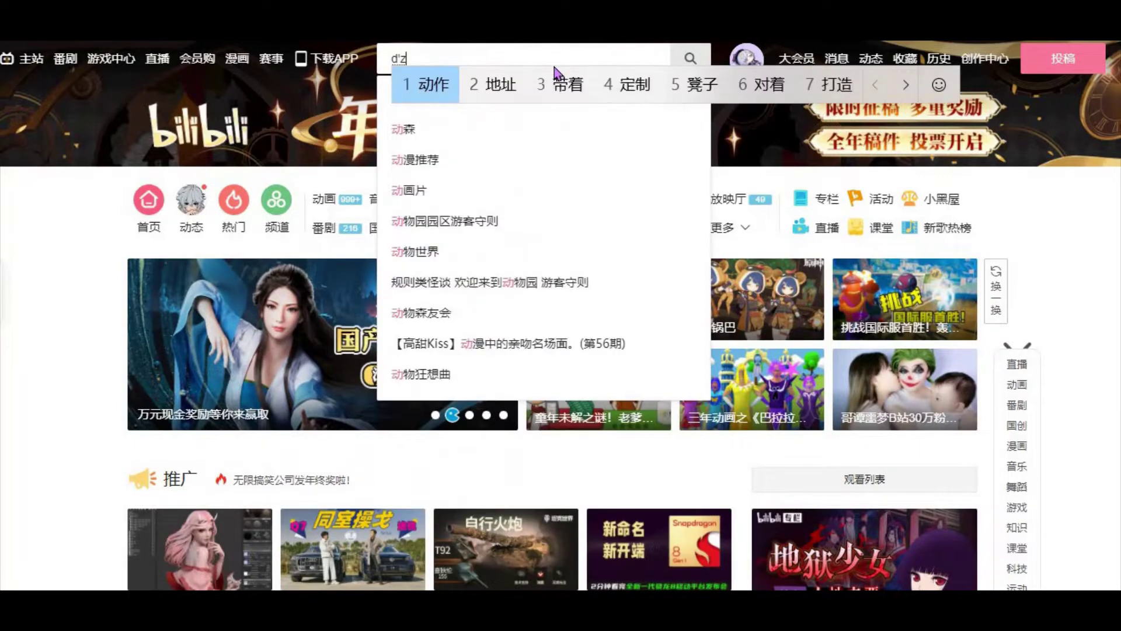
pyautogui.press('space')
pyautogui.write('pb')
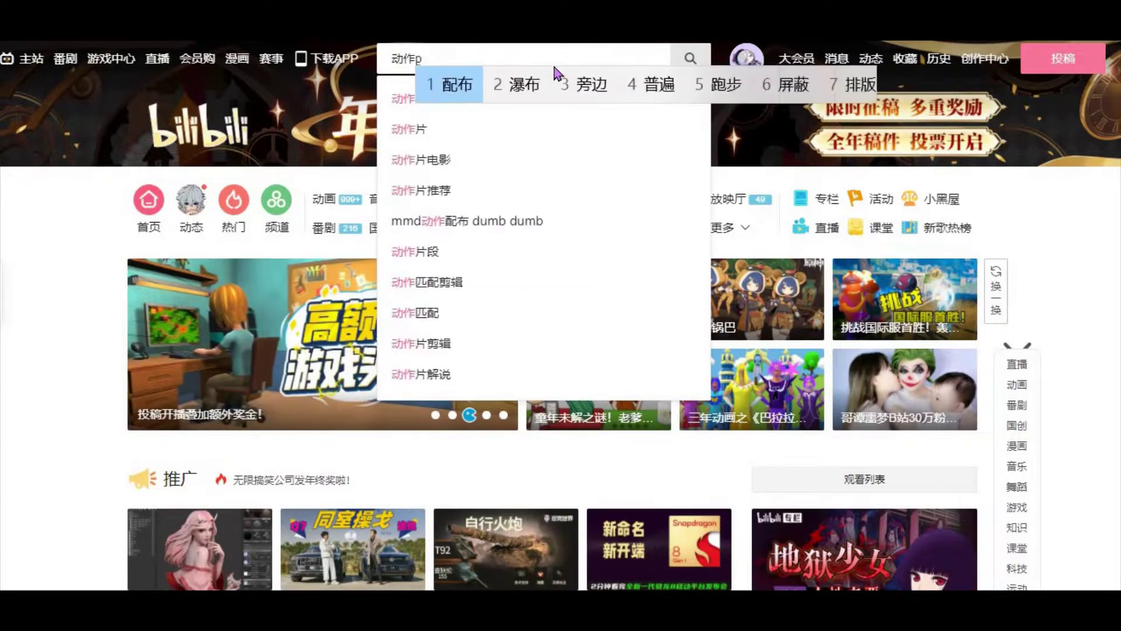
pyautogui.press('space')
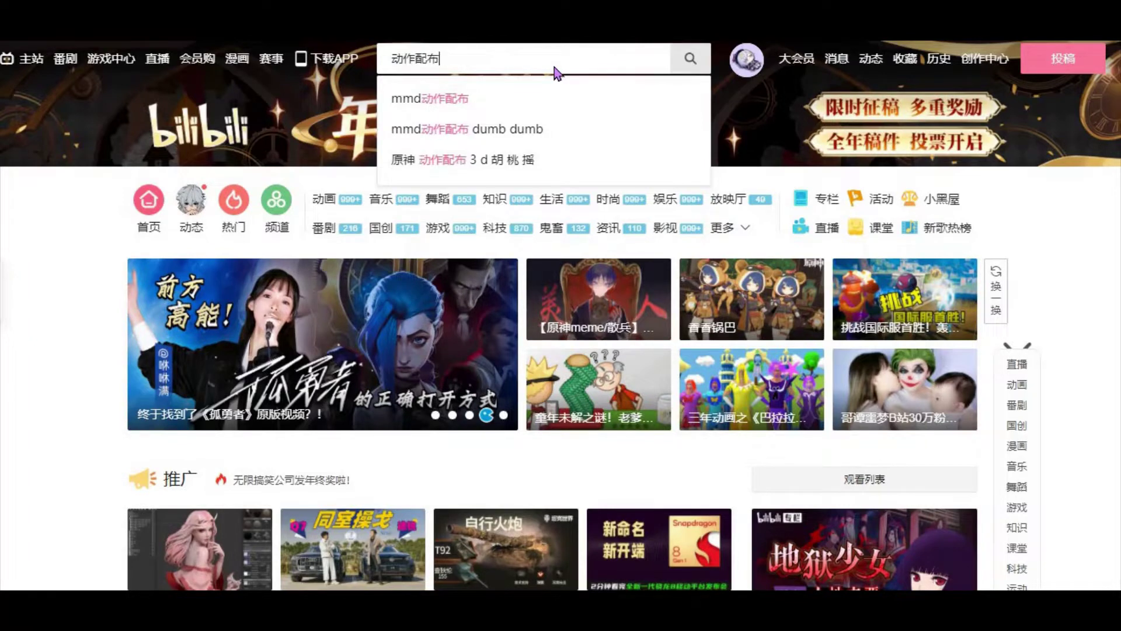
# Step: Replace the search text with 场景配布
pyautogui.press('BackSpace')
pyautogui.press('BackSpace')
pyautogui.press('BackSpace')
pyautogui.press('BackSpace')
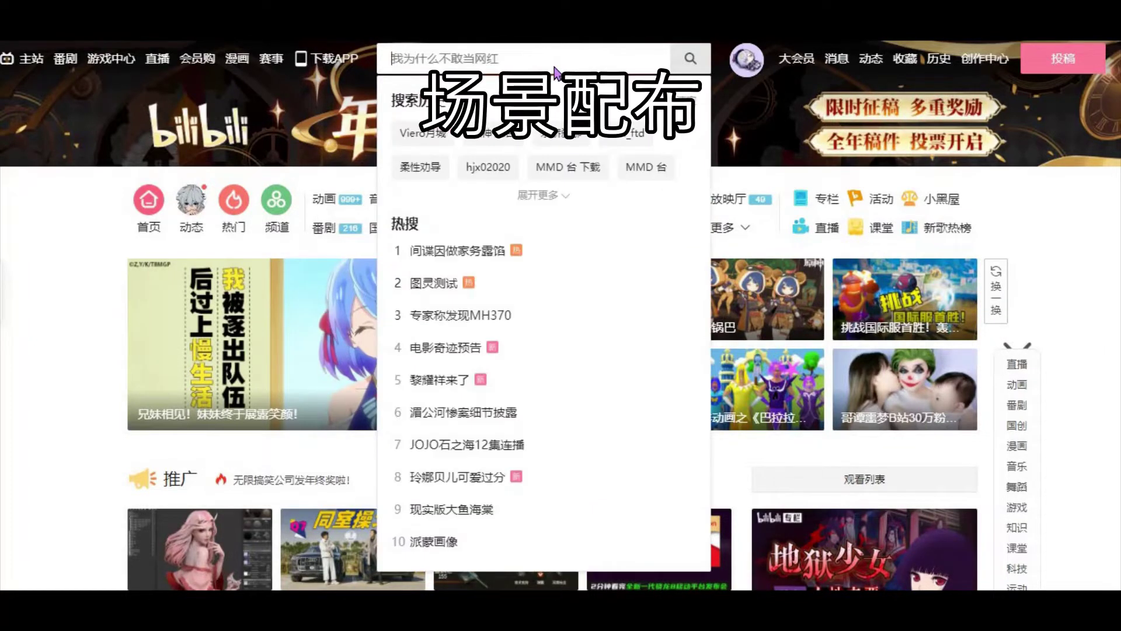
pyautogui.write('cha')
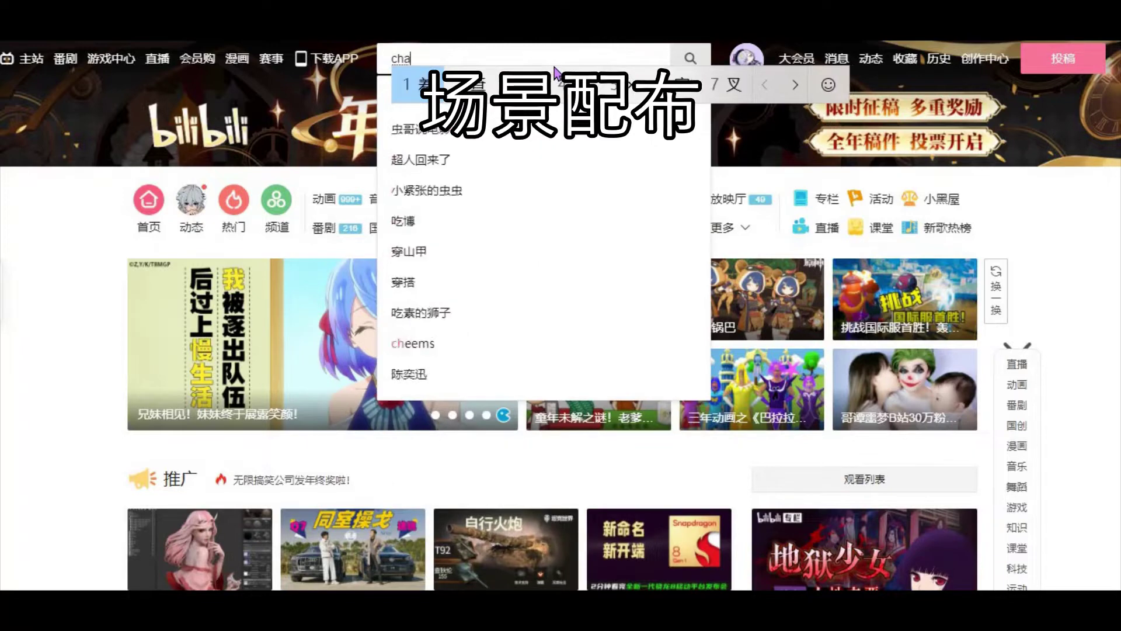
pyautogui.write('ngjing')
pyautogui.press('space')
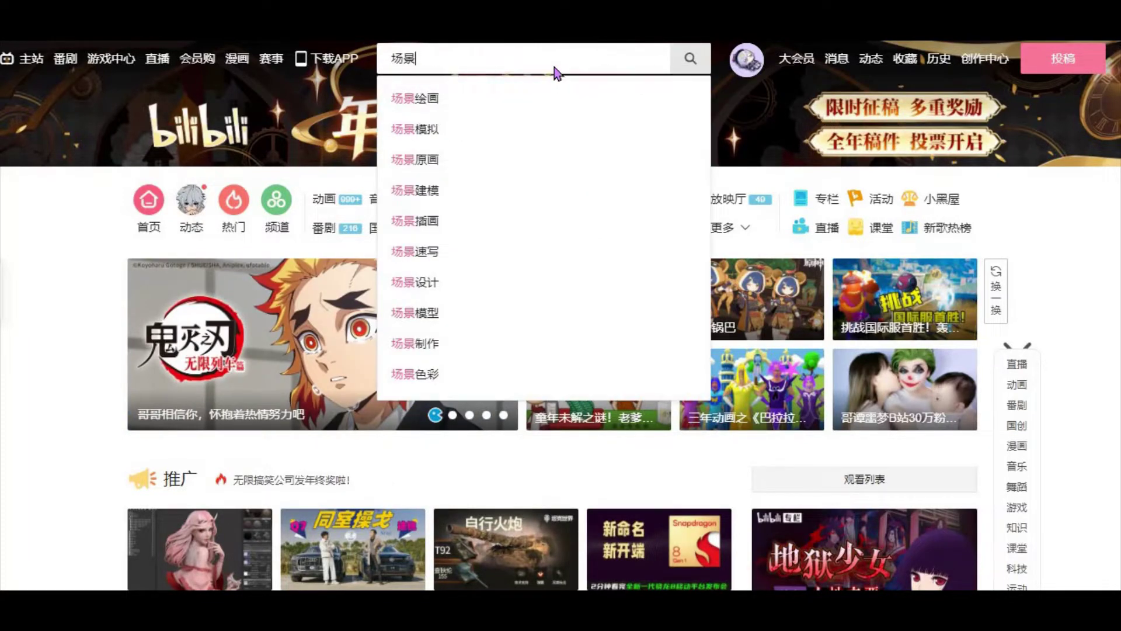
pyautogui.write('peibu')
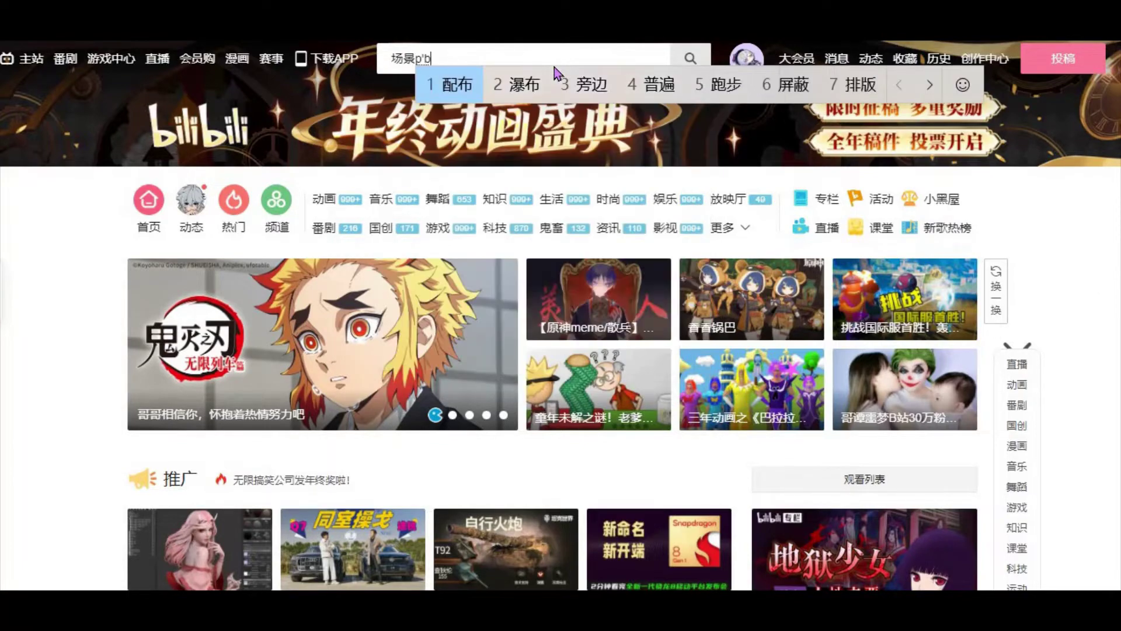
pyautogui.press('space')
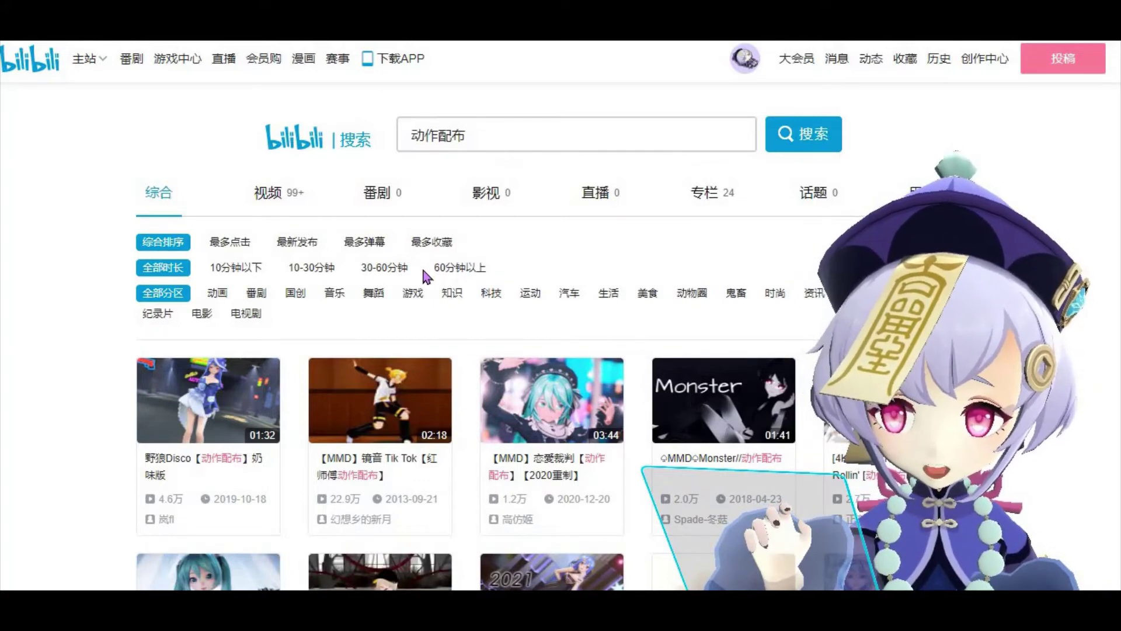
# Step: Scroll down the 动作配布 search results to find videos to open
pyautogui.scroll(-2, 425, 275)
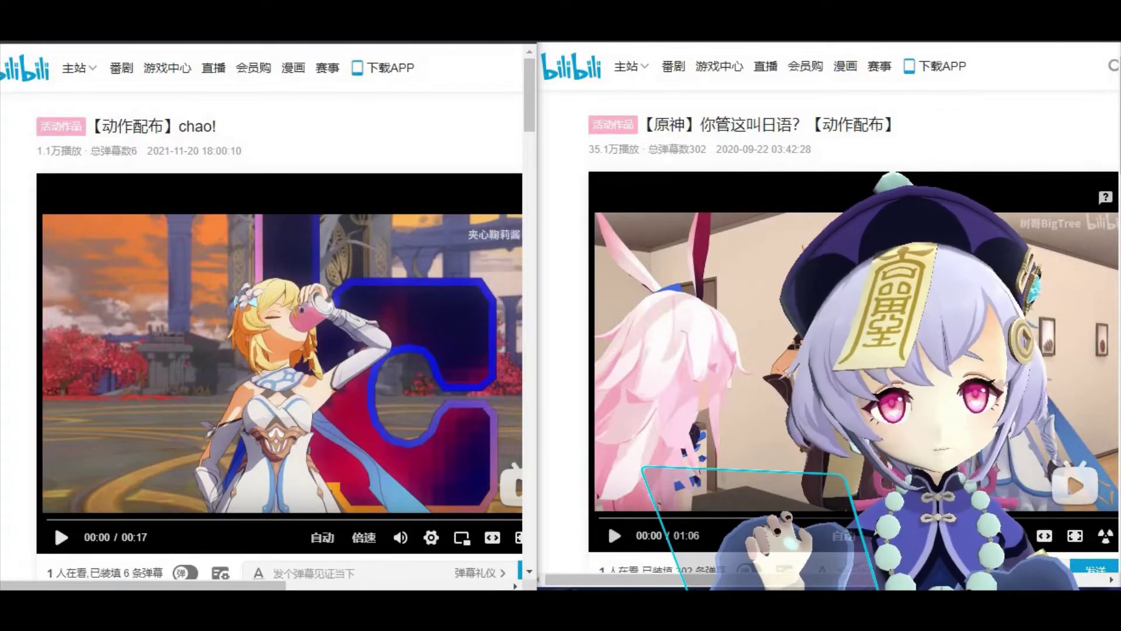
# Step: Scroll both video pages to the pinned comments with download links, then return the right page to its description
pyautogui.scroll(-4, 415, 331)
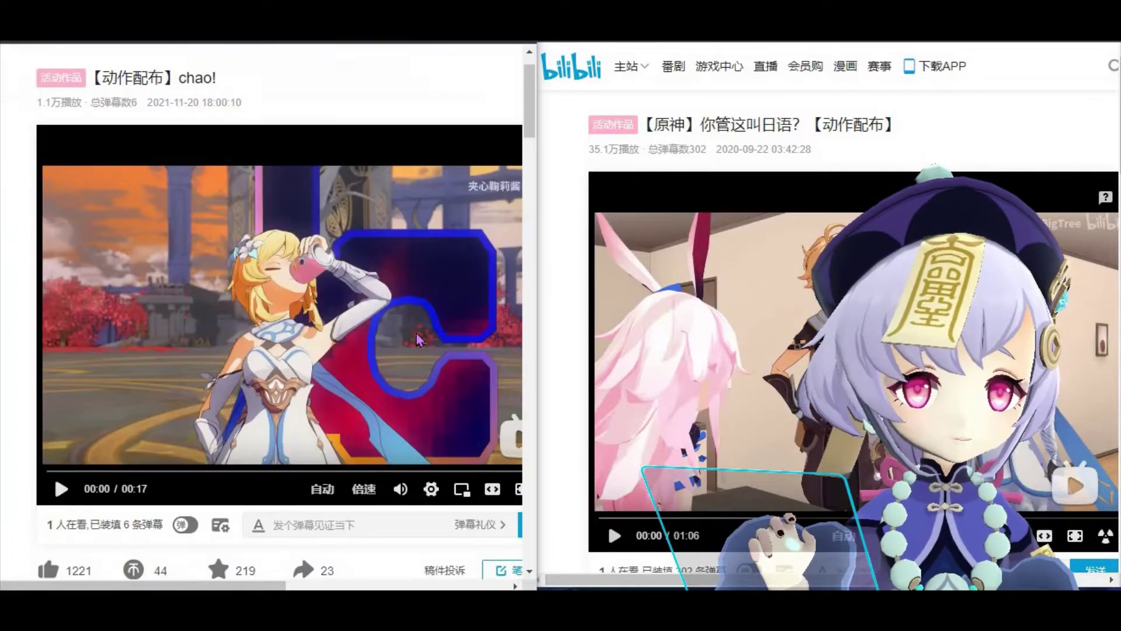
pyautogui.scroll(-4, 416, 334)
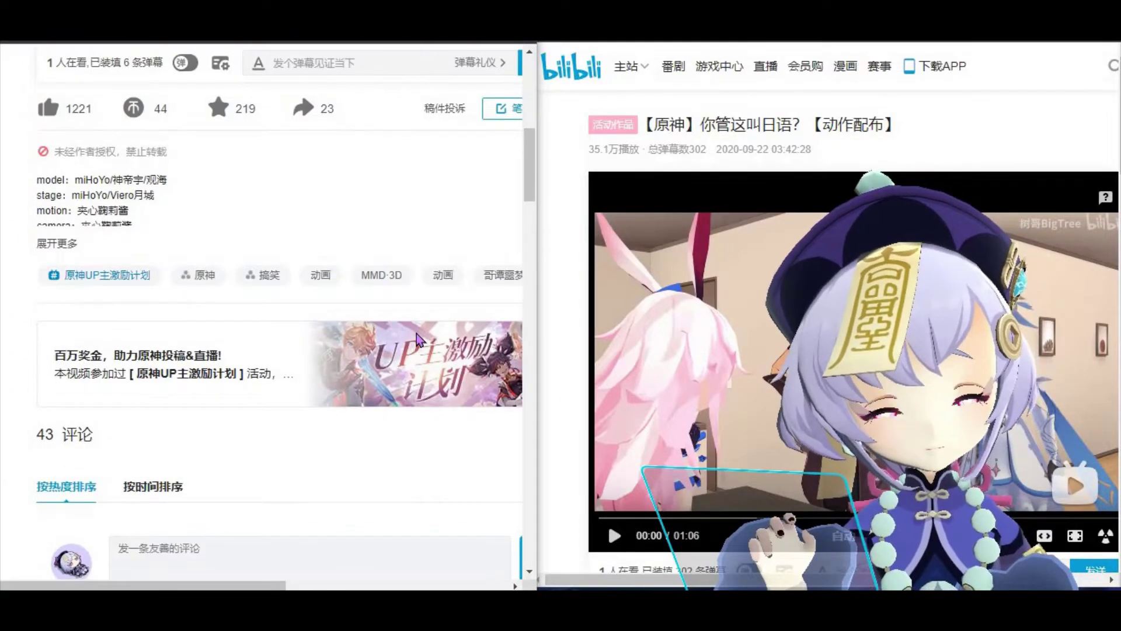
pyautogui.scroll(-3, 415, 334)
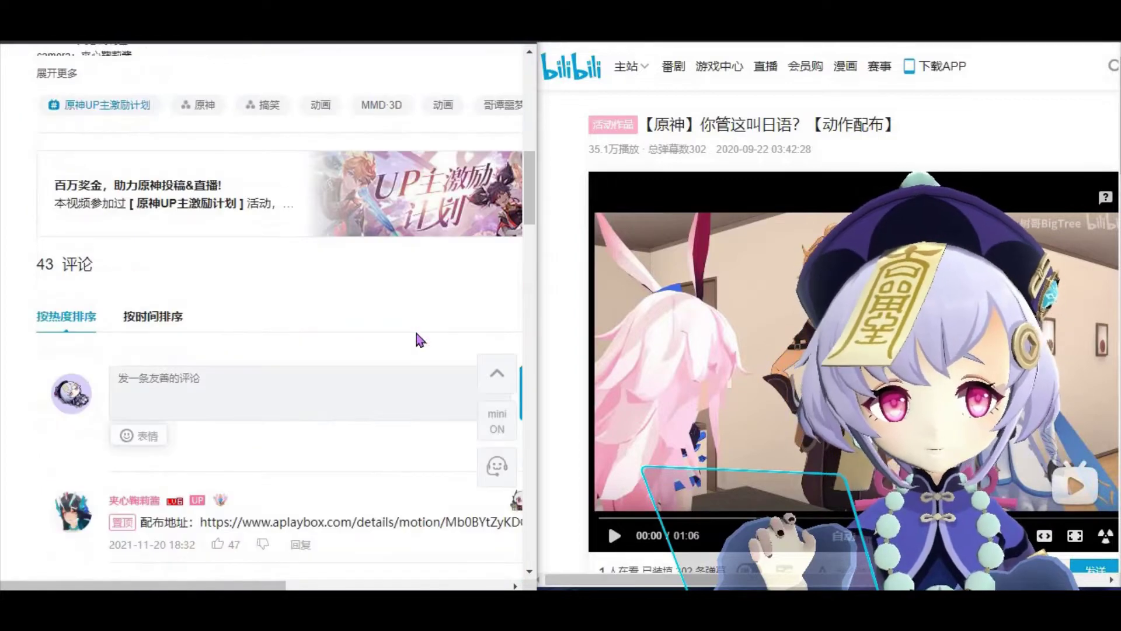
pyautogui.scroll(-1, 175, 311)
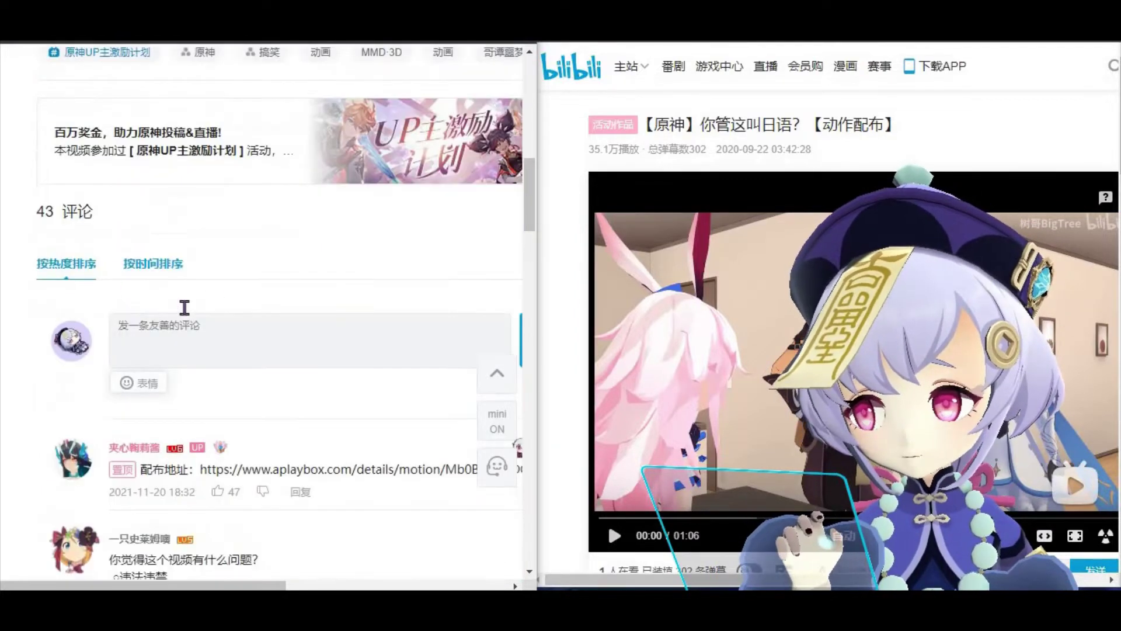
pyautogui.scroll(-2, 184, 308)
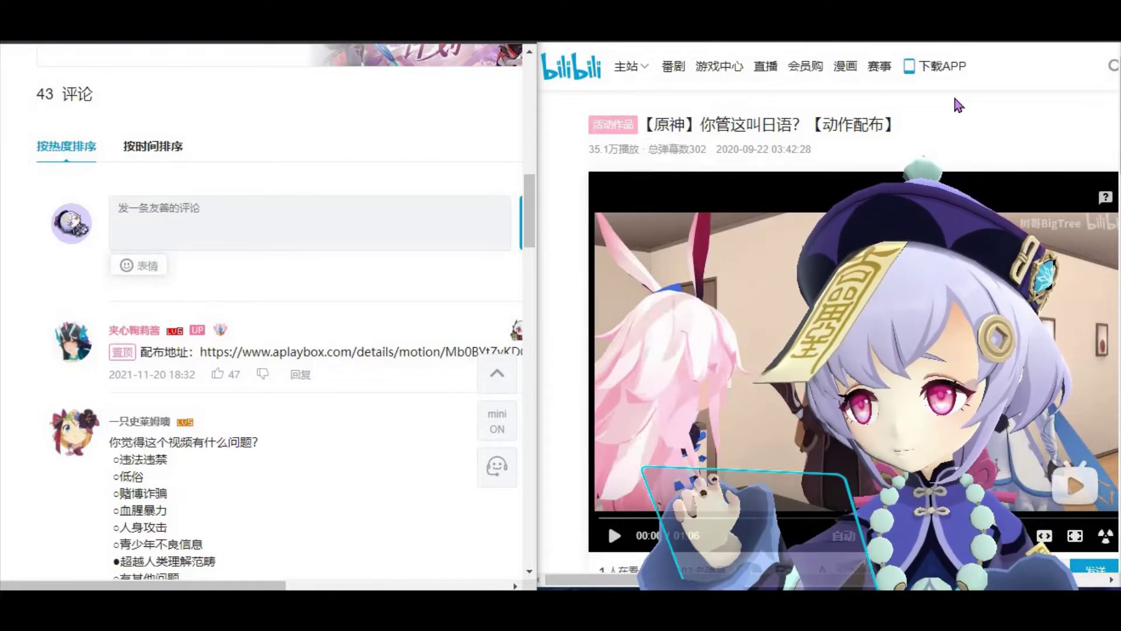
pyautogui.scroll(-2, 964, 282)
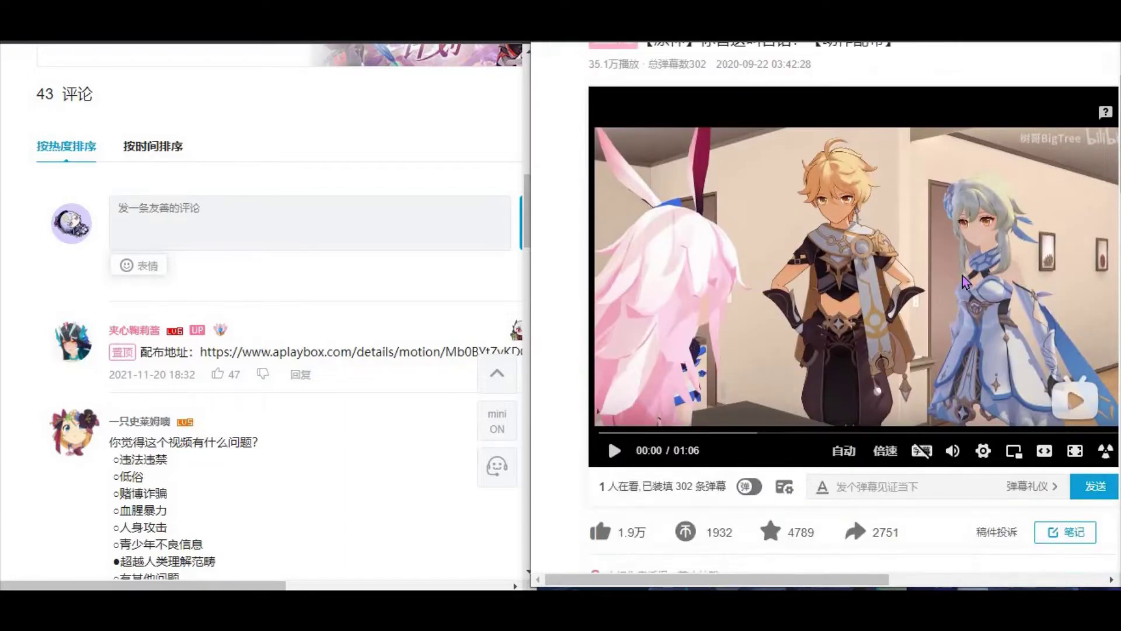
pyautogui.scroll(-10, 965, 283)
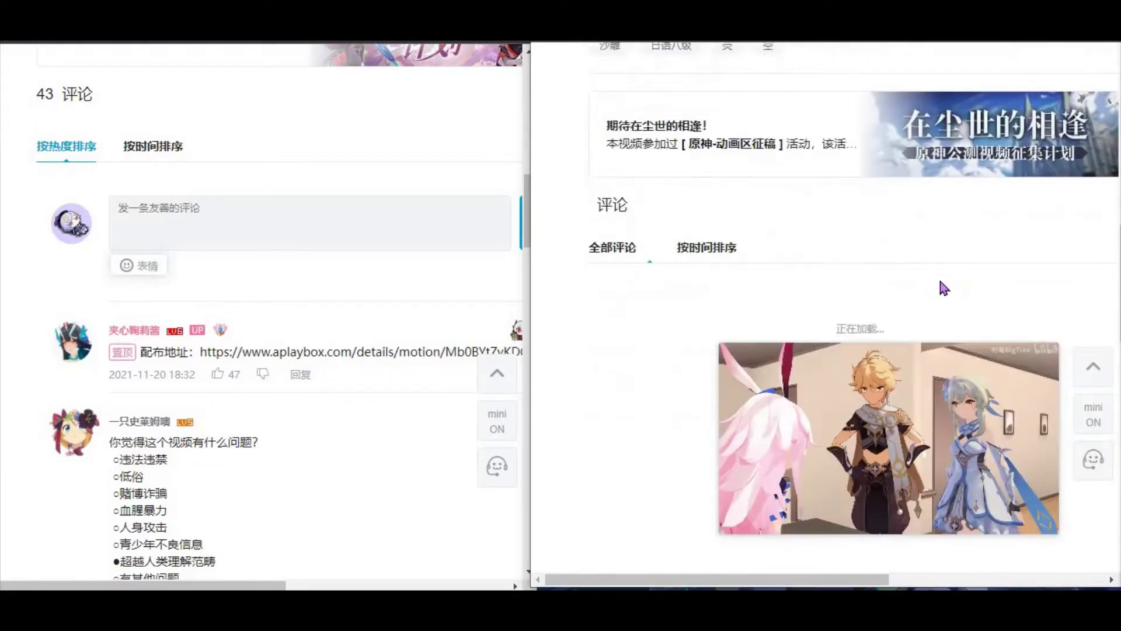
pyautogui.scroll(-5, 942, 237)
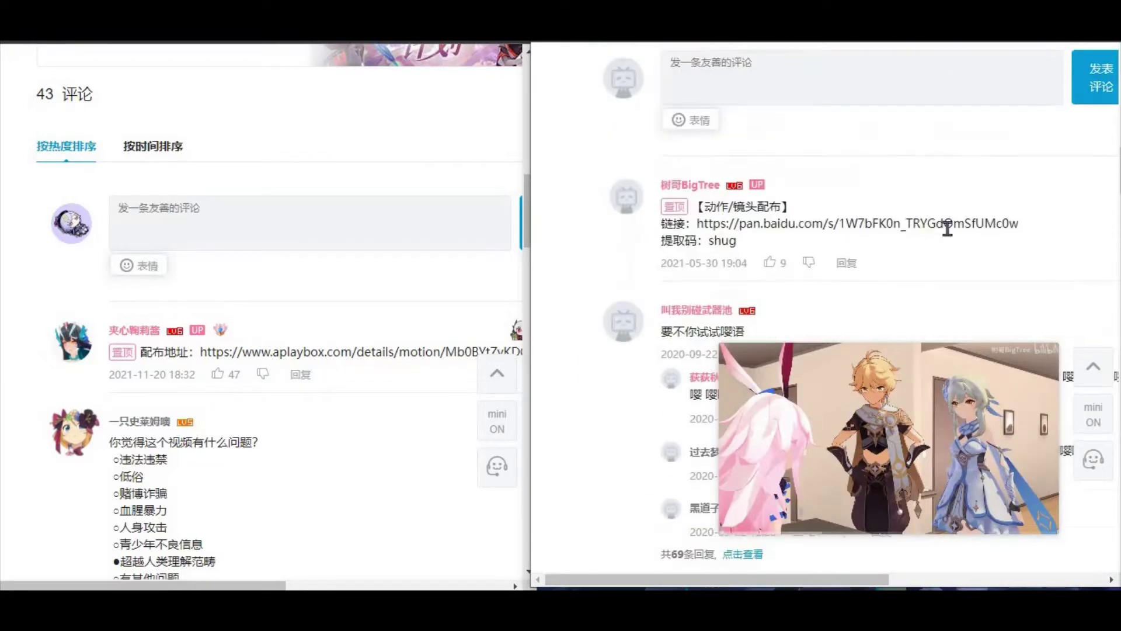
pyautogui.scroll(3, 946, 227)
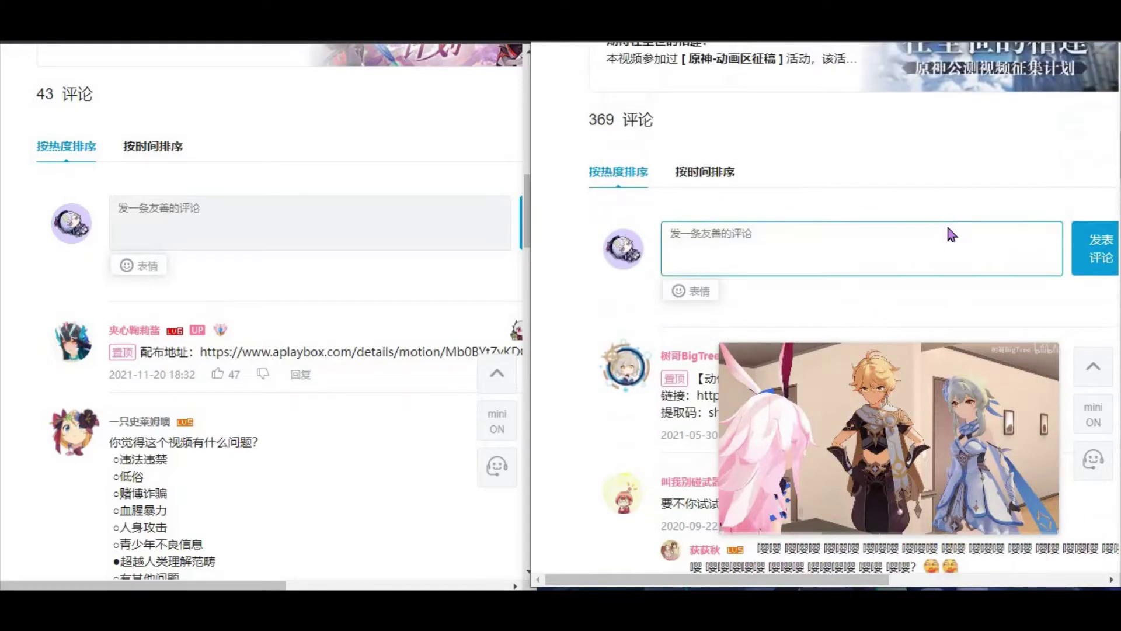
pyautogui.scroll(-3, 946, 226)
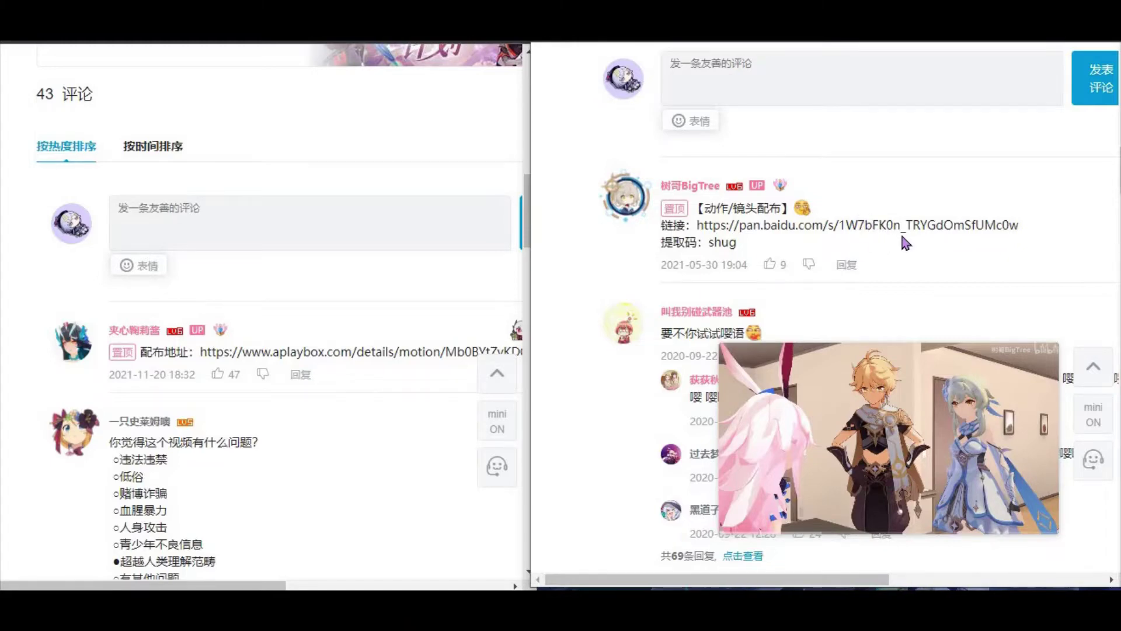
pyautogui.scroll(5, 906, 242)
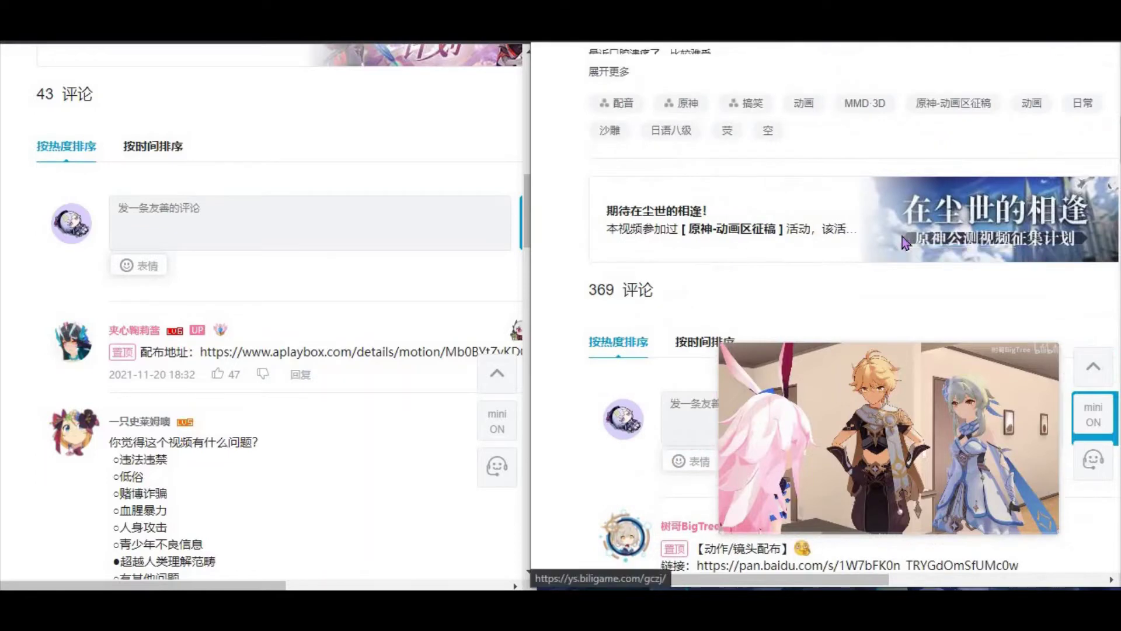
pyautogui.scroll(5, 904, 242)
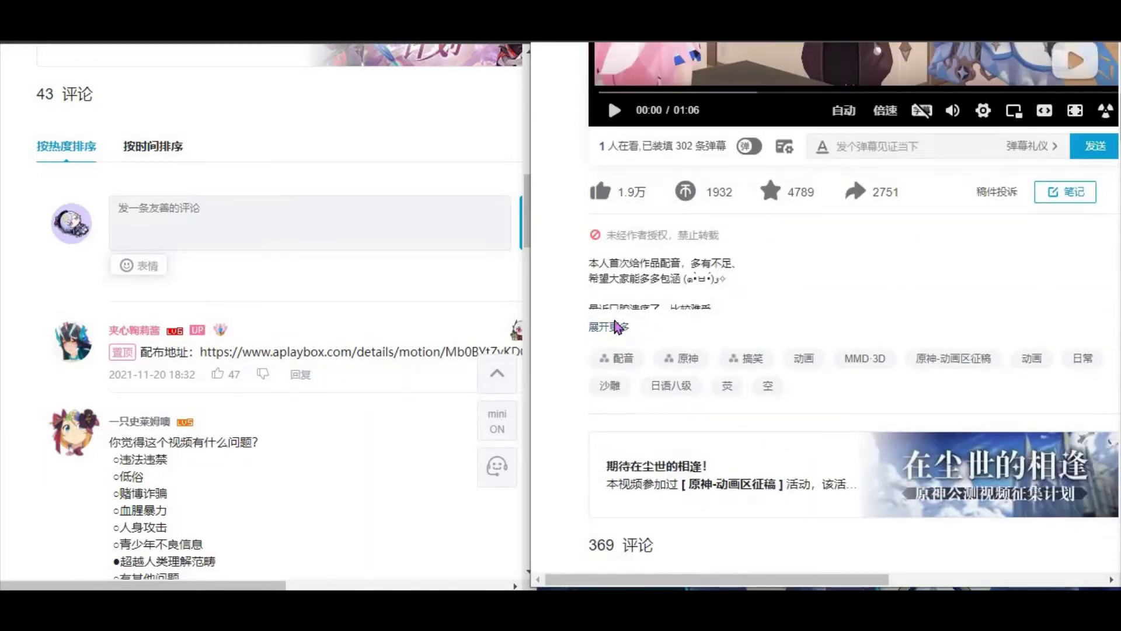
# Step: Expand and collapse the right video's credits, then scroll both pages to the pinned download-link comments
pyautogui.click(614, 327)
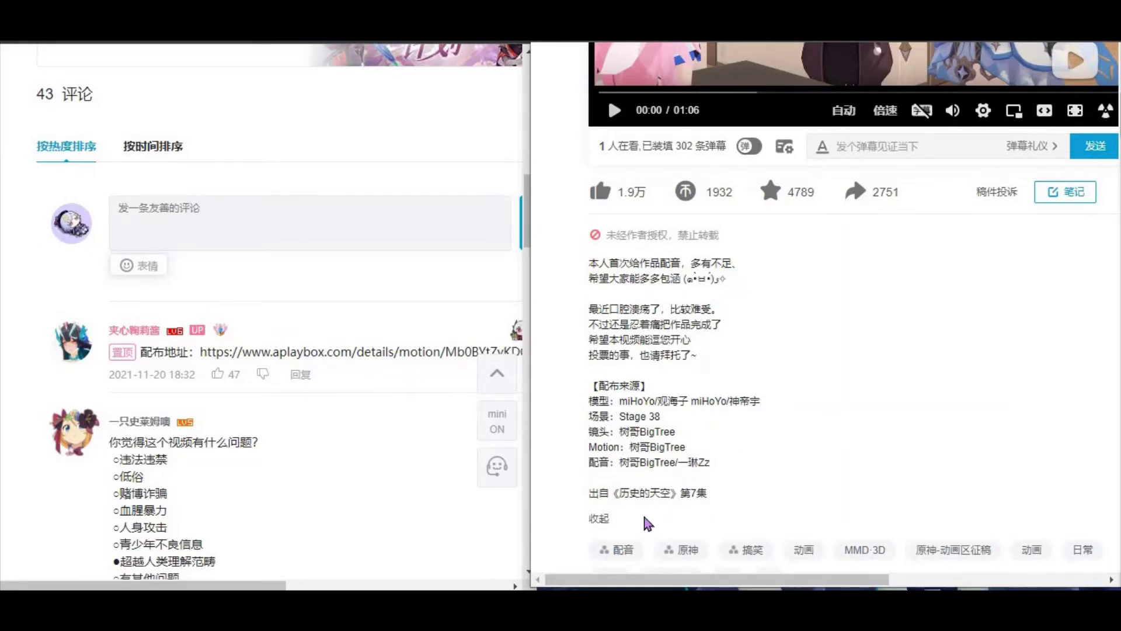
pyautogui.click(600, 520)
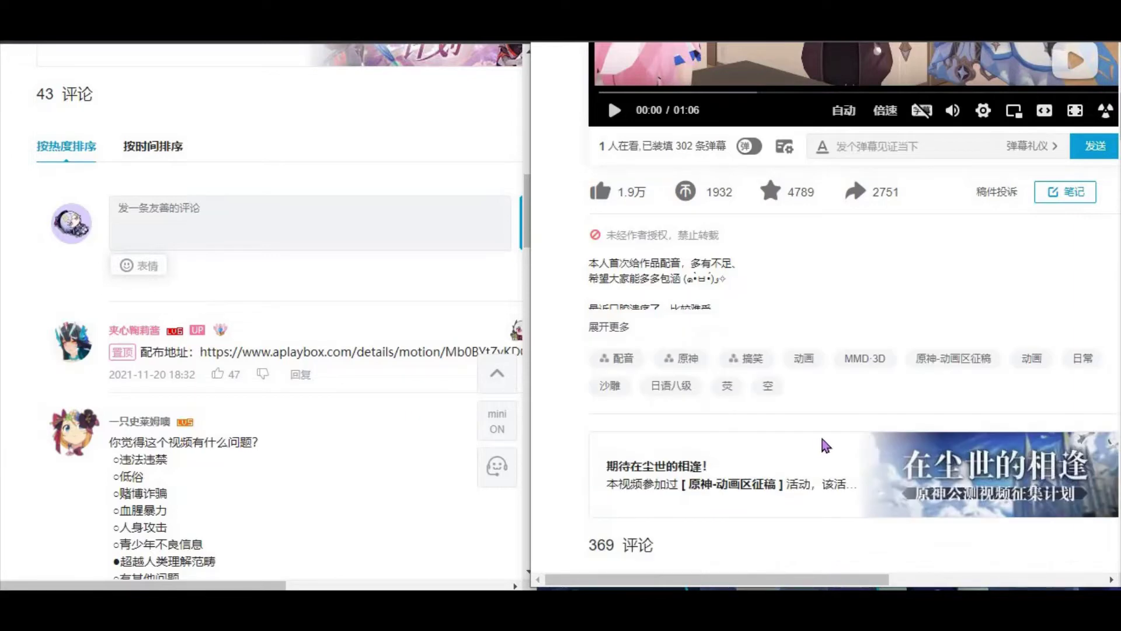
pyautogui.scroll(-4, 818, 409)
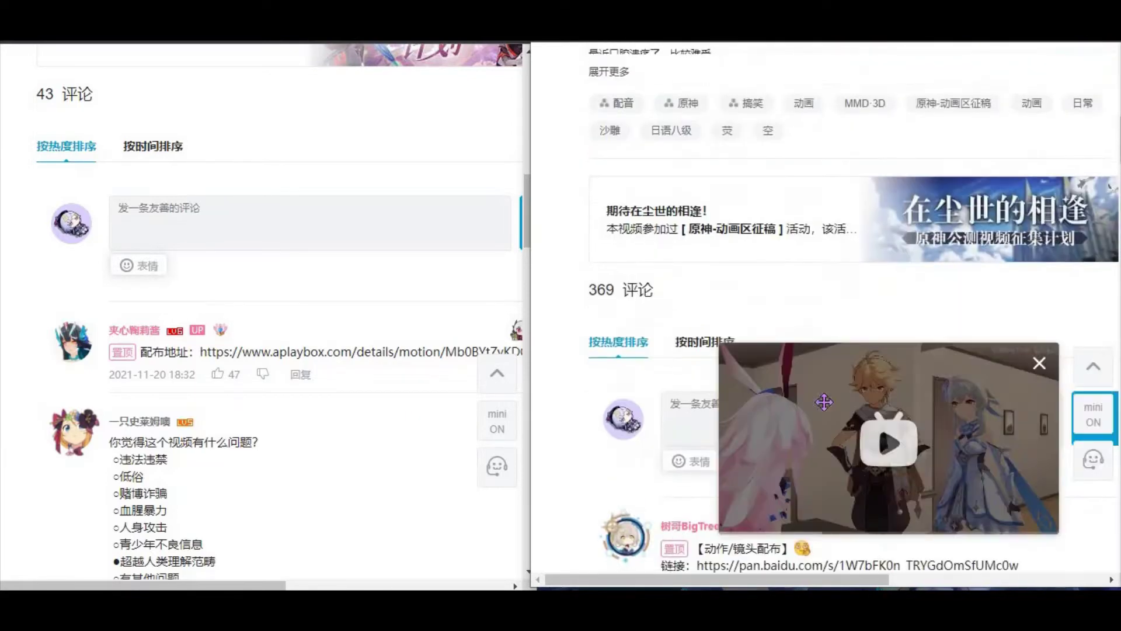
pyautogui.scroll(-5, 789, 158)
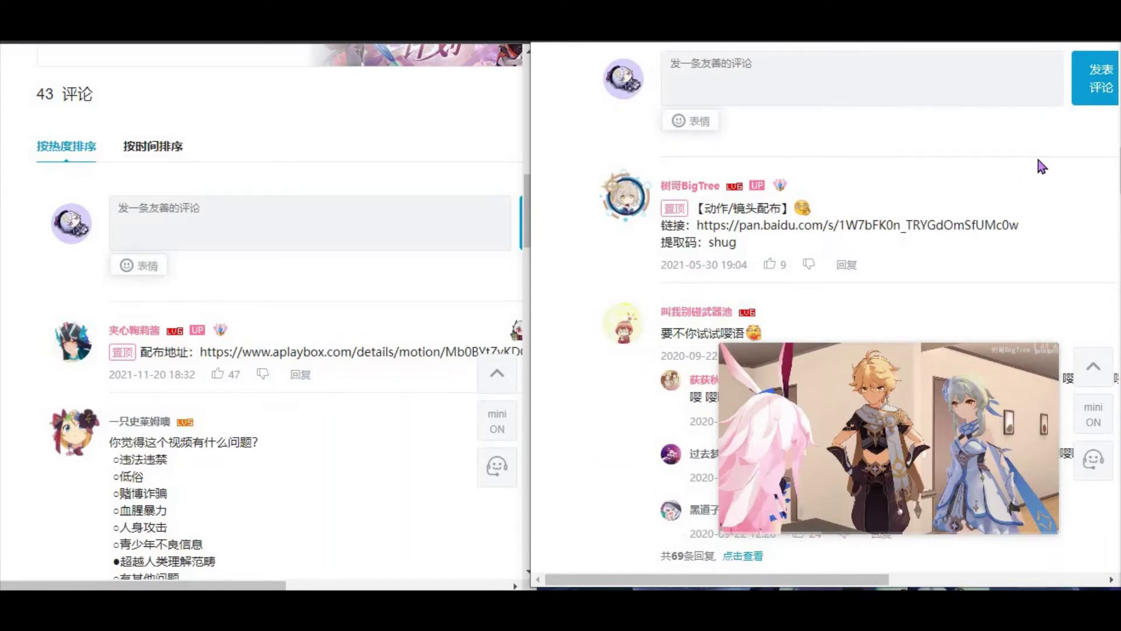
pyautogui.scroll(-3, 926, 176)
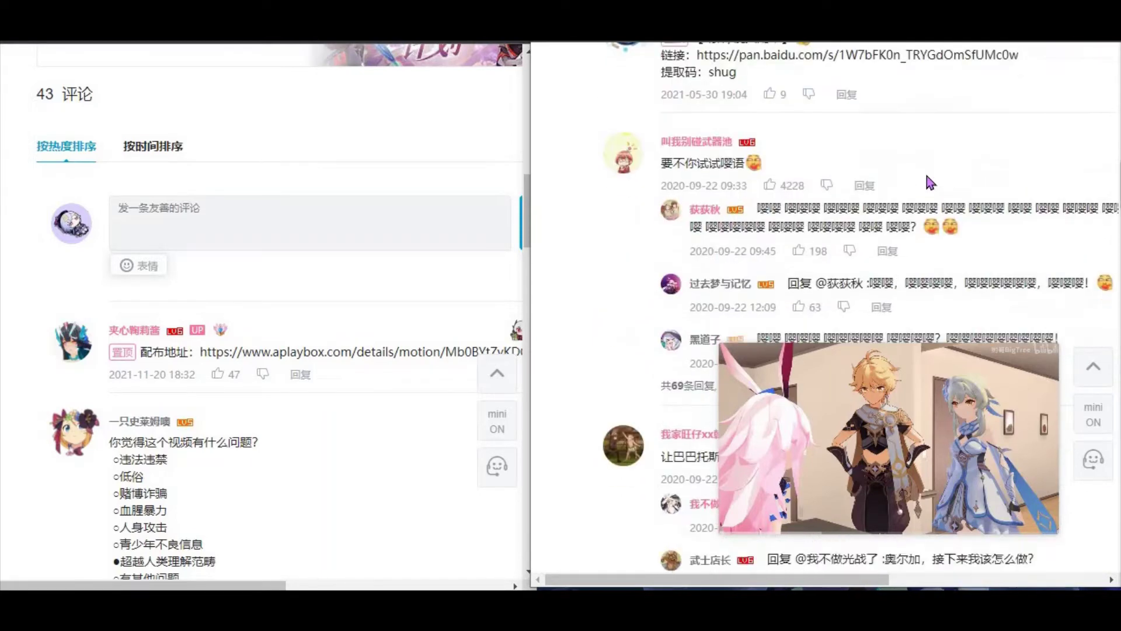
pyautogui.scroll(4, 926, 177)
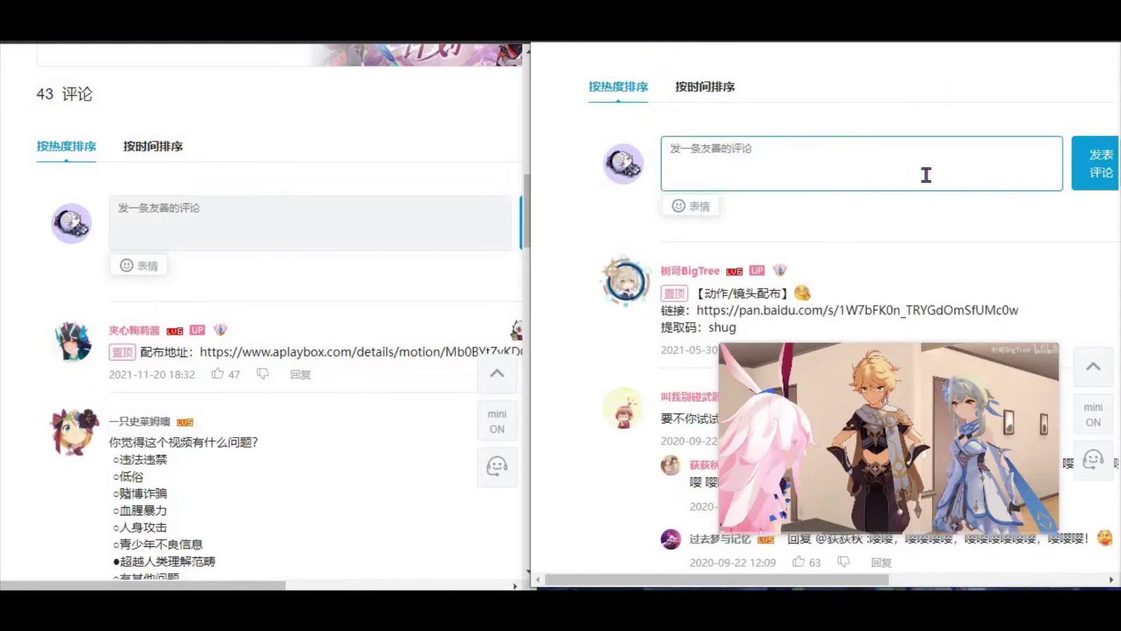
pyautogui.scroll(-2, 926, 175)
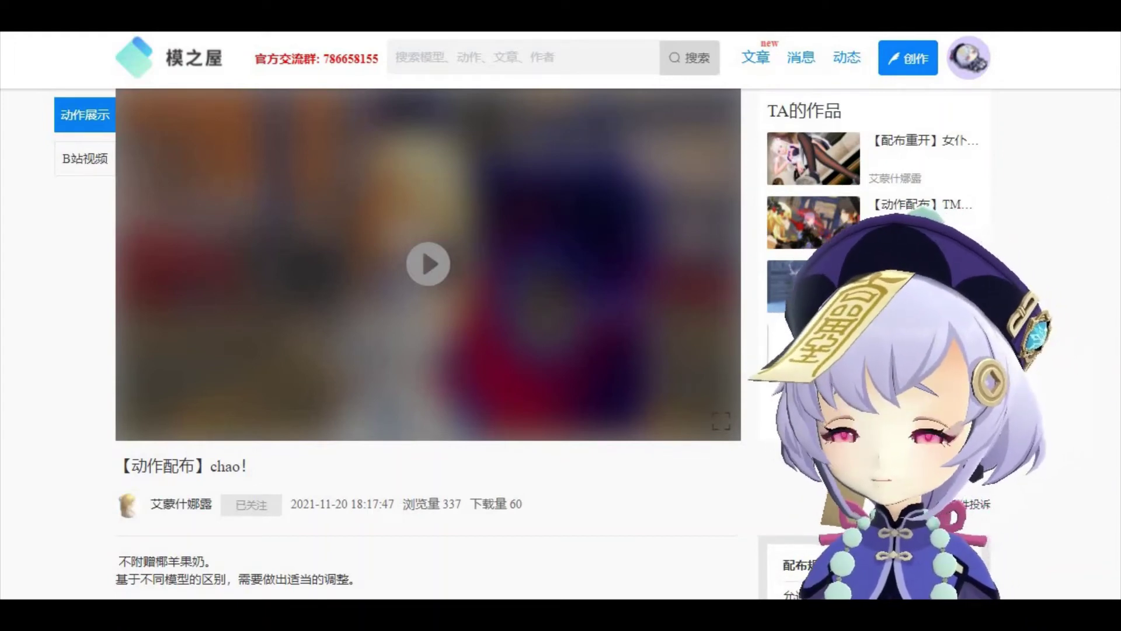
# Step: Reload the chao! motion page with F5 to view it signed out
pyautogui.press('F5')
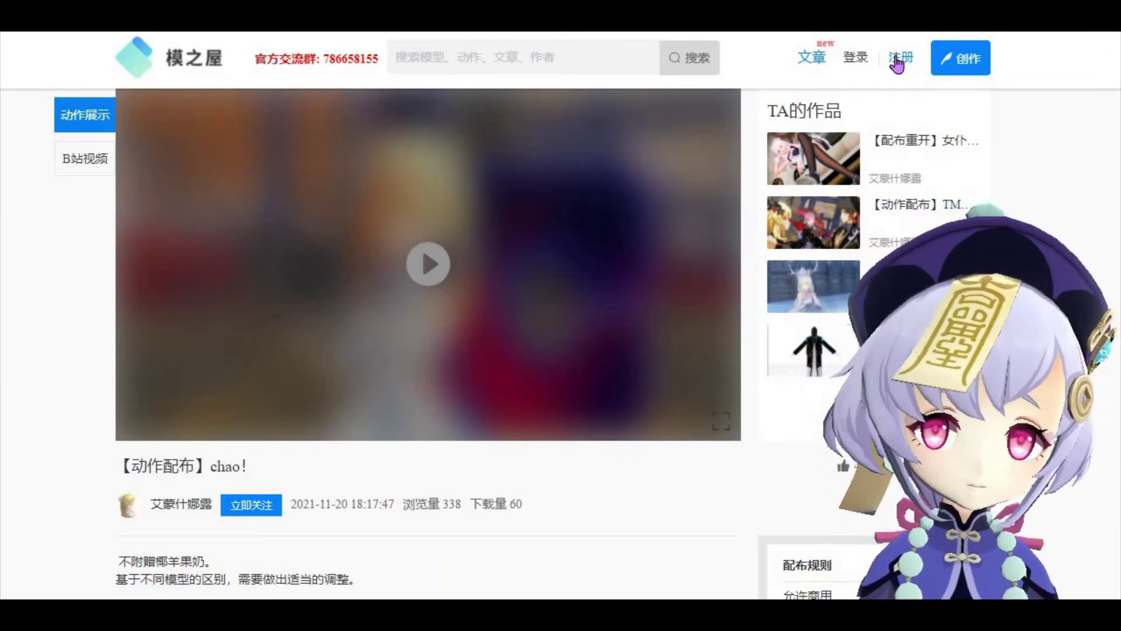
# Step: Open the 注册 form, check its phone country-code list, and scroll through its fields
pyautogui.click(895, 58)
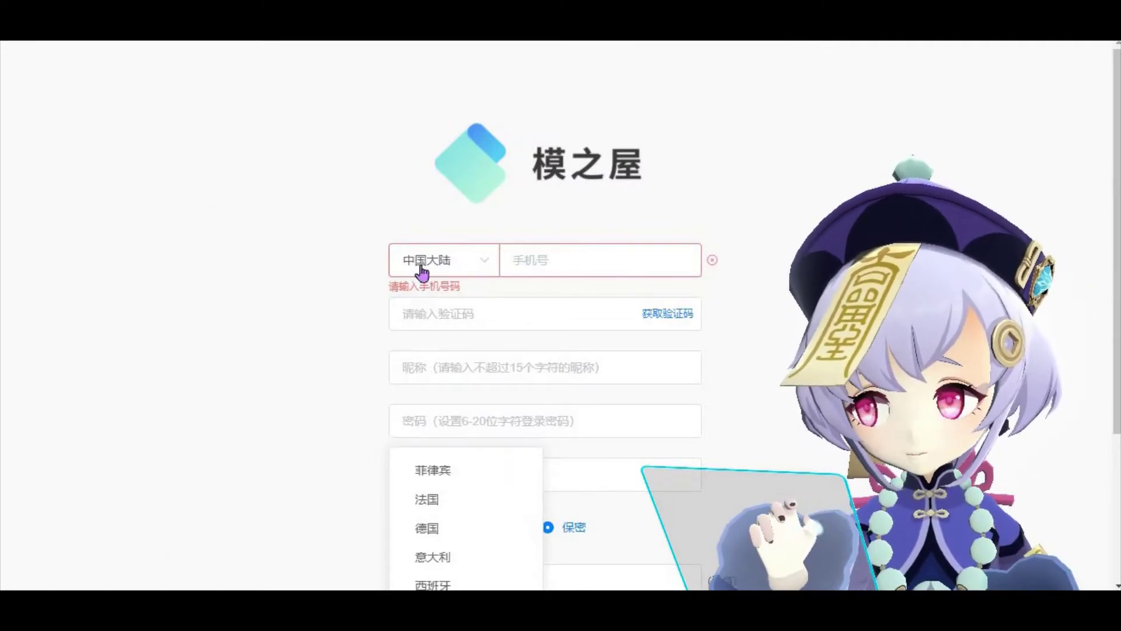
pyautogui.click(466, 270)
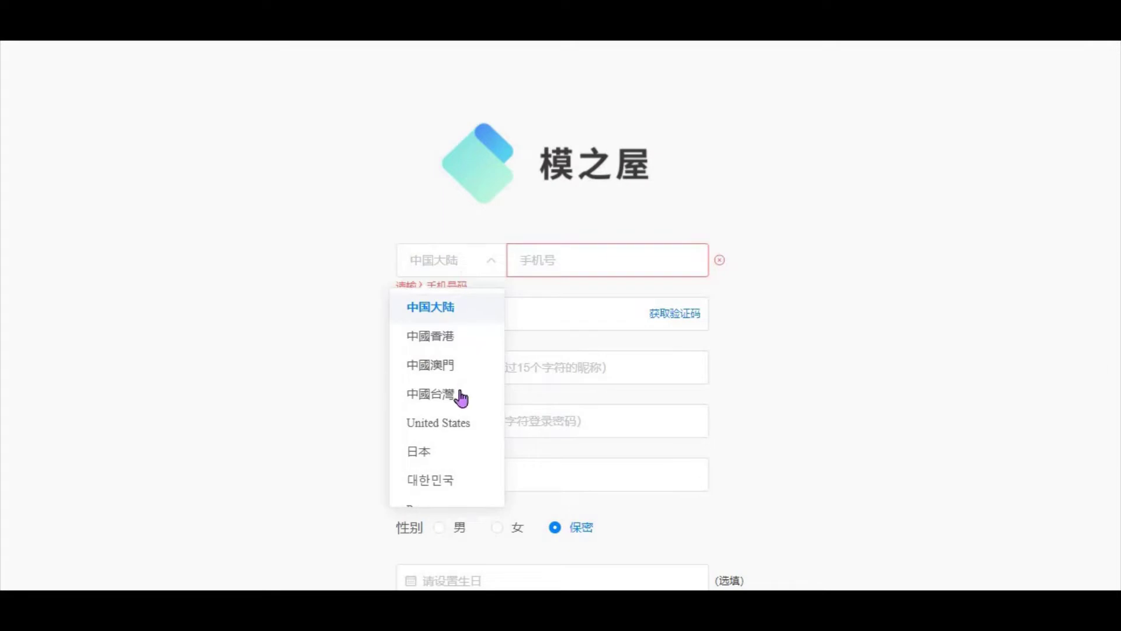
pyautogui.scroll(-5, 458, 413)
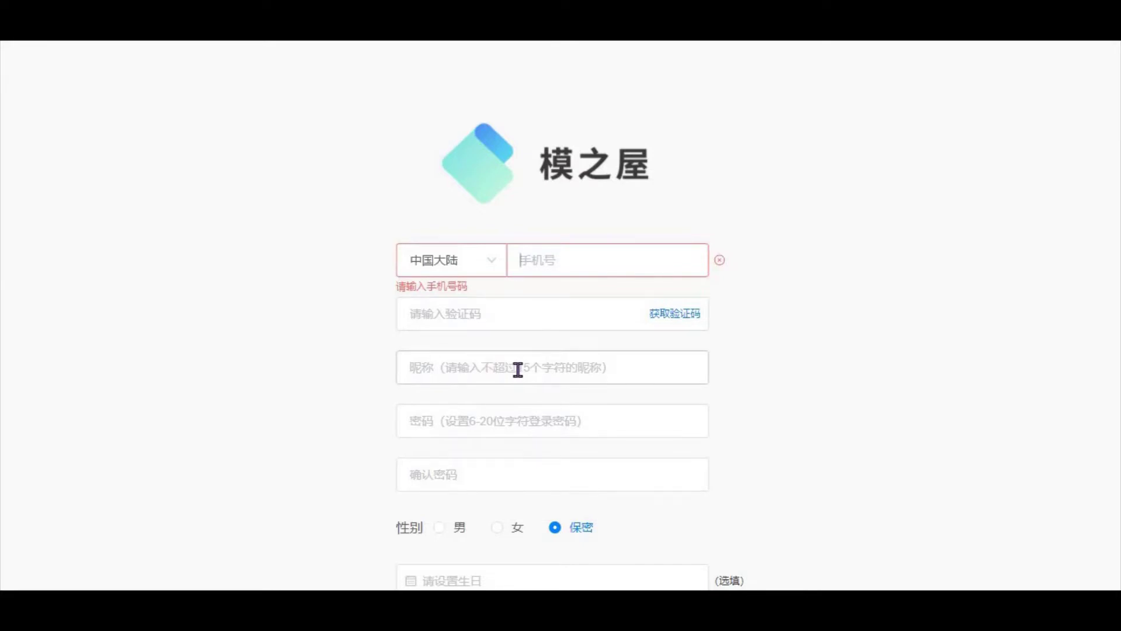
pyautogui.scroll(-2, 518, 369)
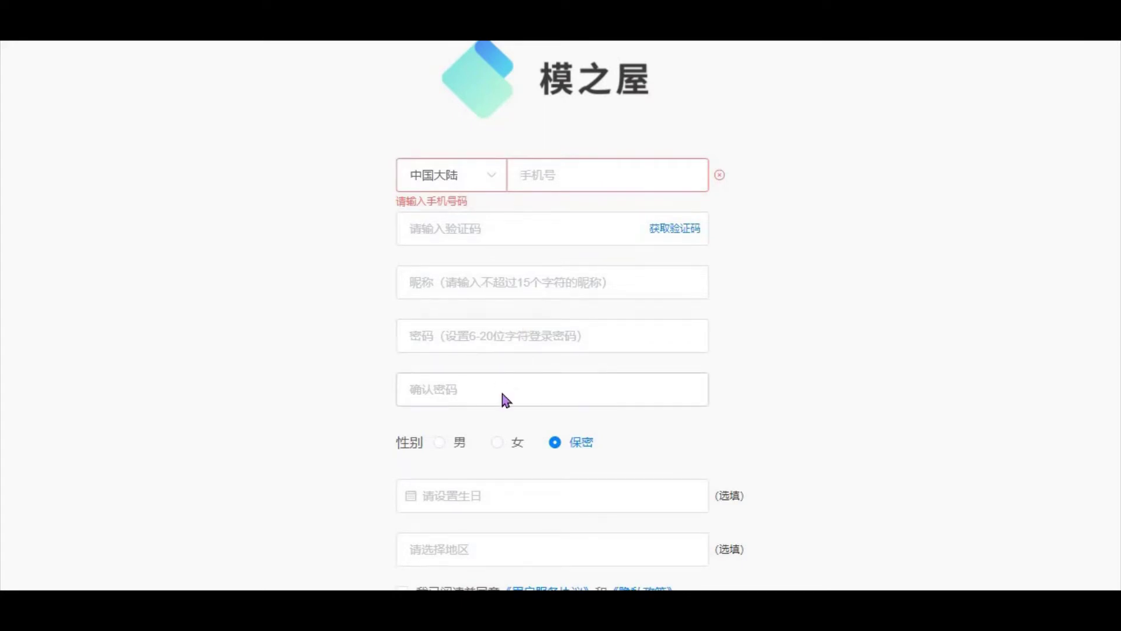
pyautogui.scroll(-2, 502, 393)
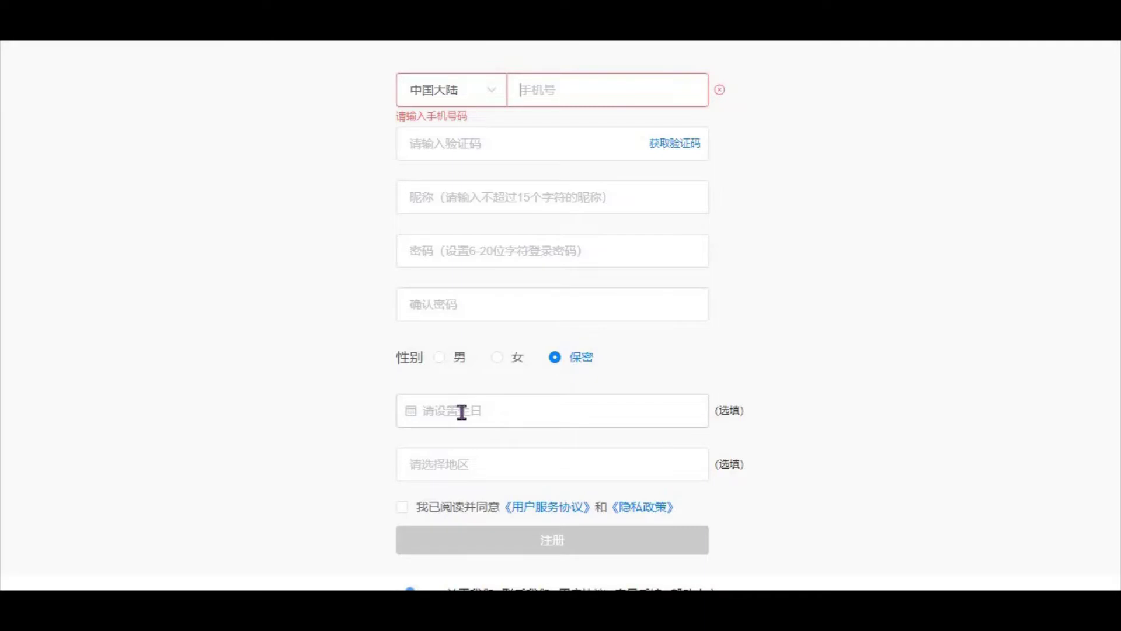
# Step: Browse the 请选择地区 region list on the registration form, then close it
pyautogui.click(465, 468)
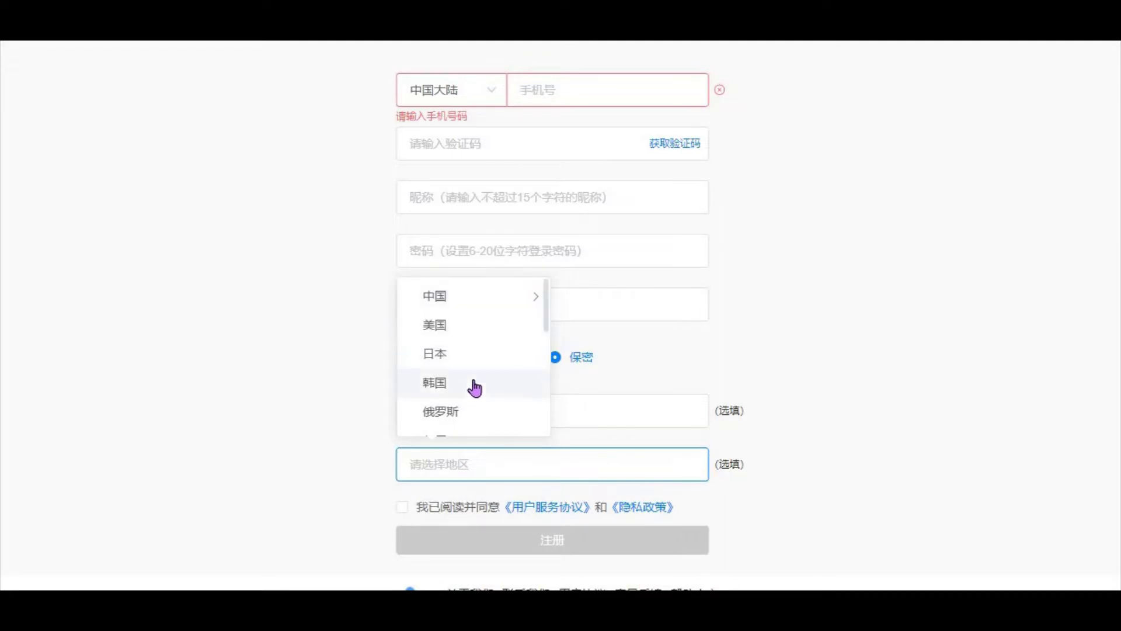
pyautogui.scroll(-3, 480, 399)
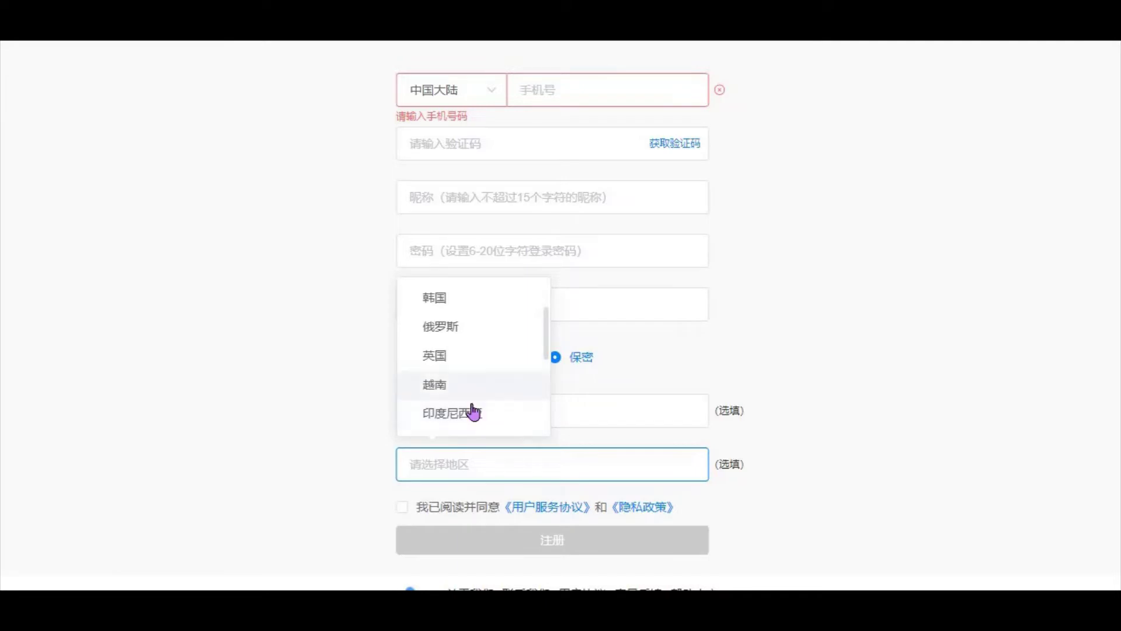
pyautogui.scroll(-3, 468, 409)
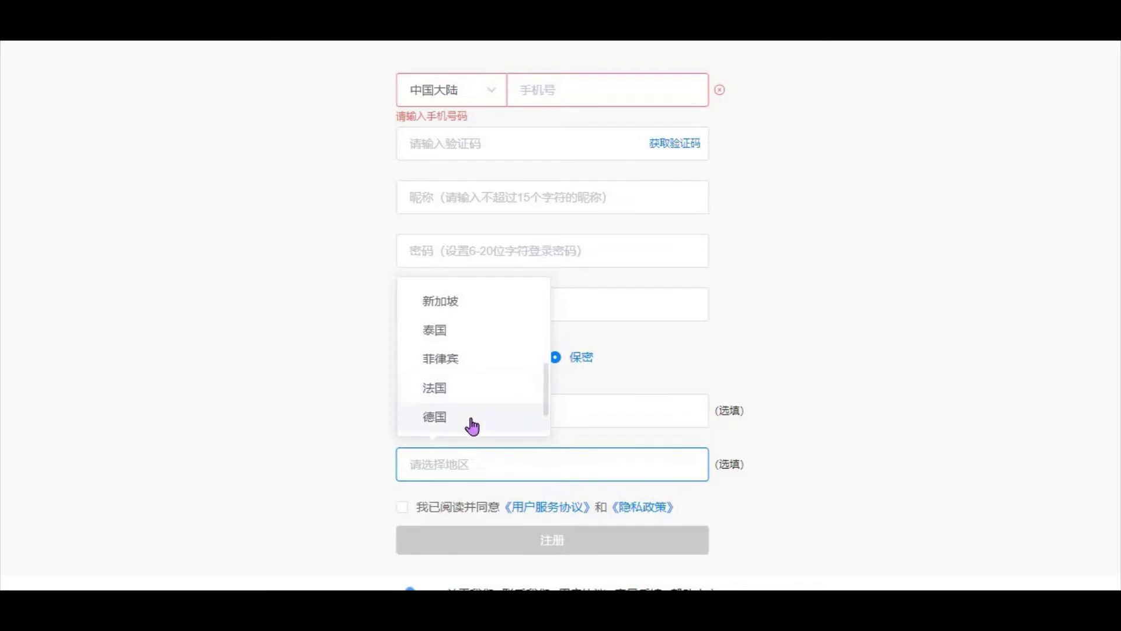
pyautogui.scroll(-2, 471, 422)
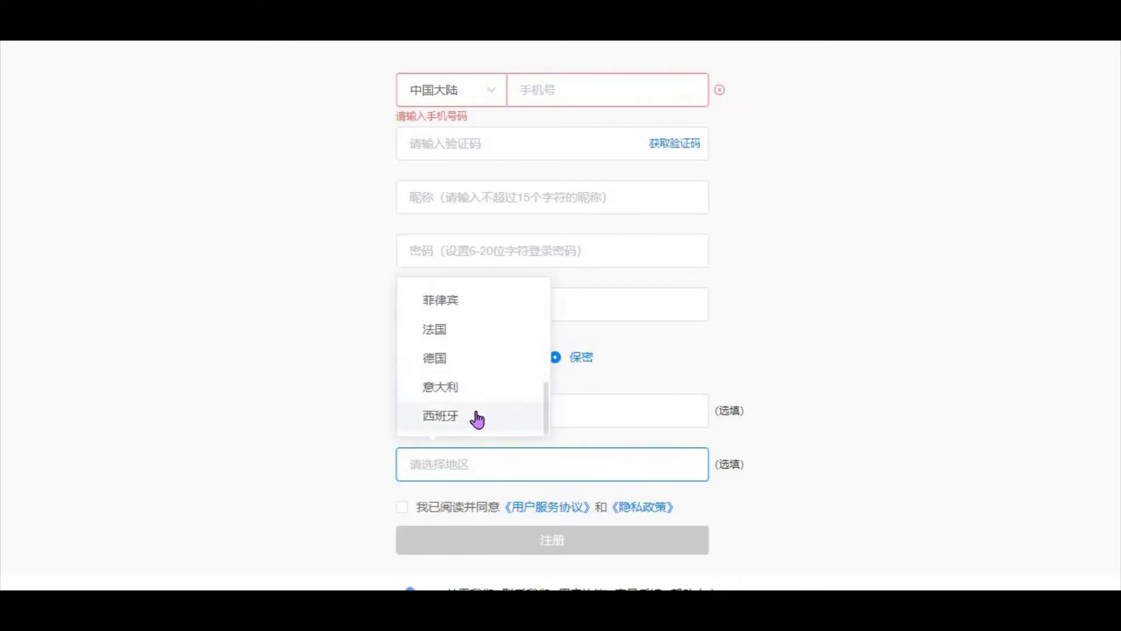
pyautogui.click(826, 342)
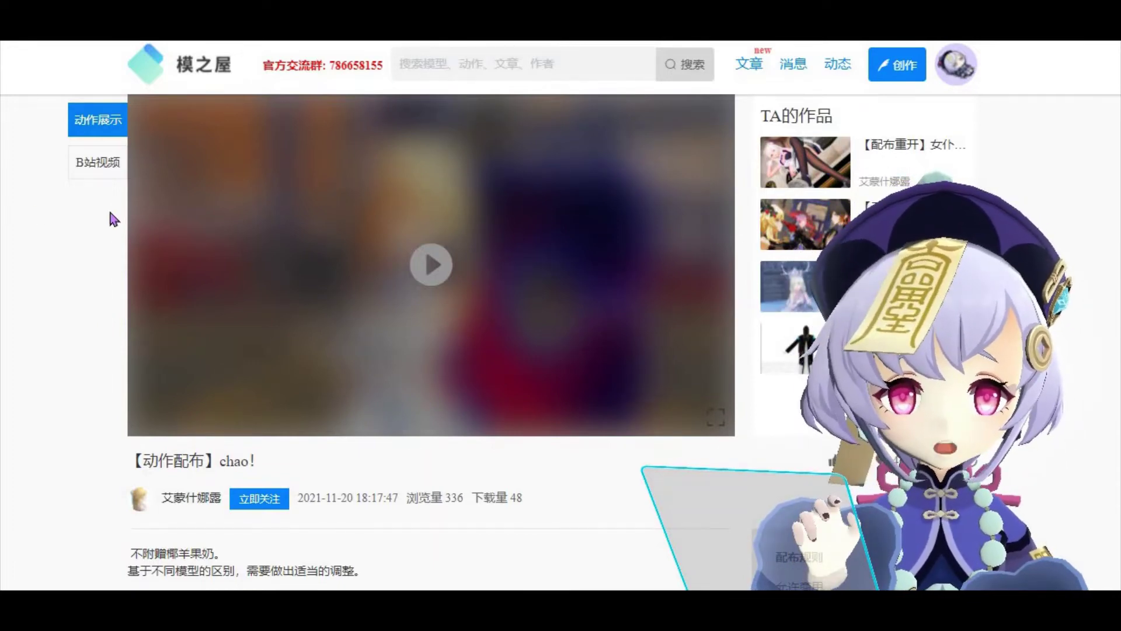
# Step: Scroll down the chao! page to the 下载动作压缩包 button
pyautogui.scroll(-10, 158, 220)
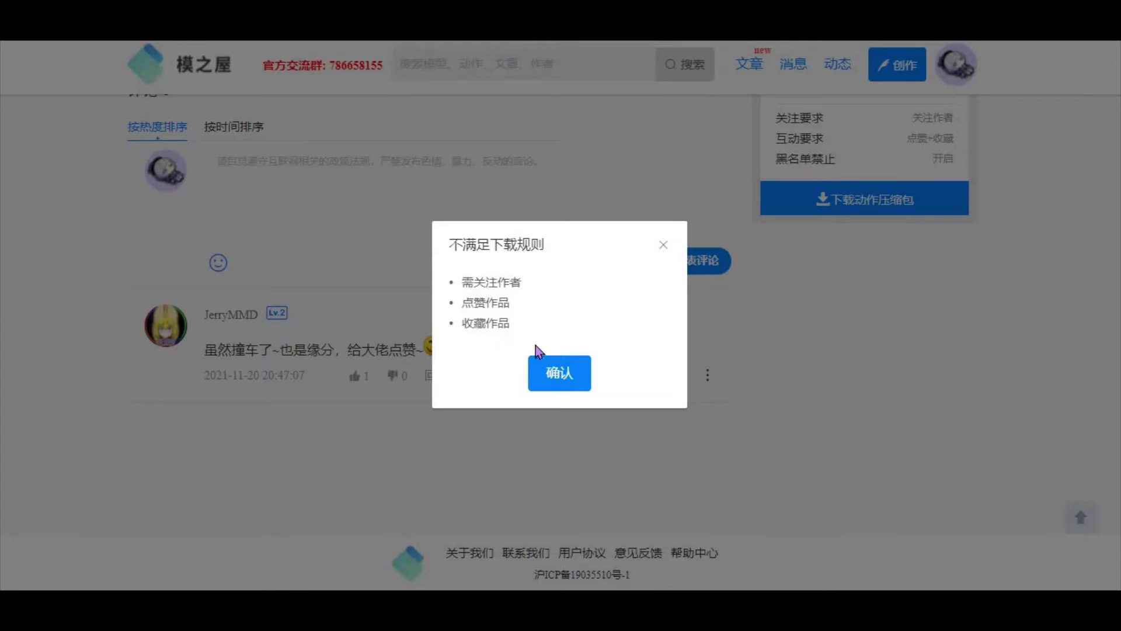
# Step: Close the download-rules notice and add the chao! motion to favorites
pyautogui.click(665, 246)
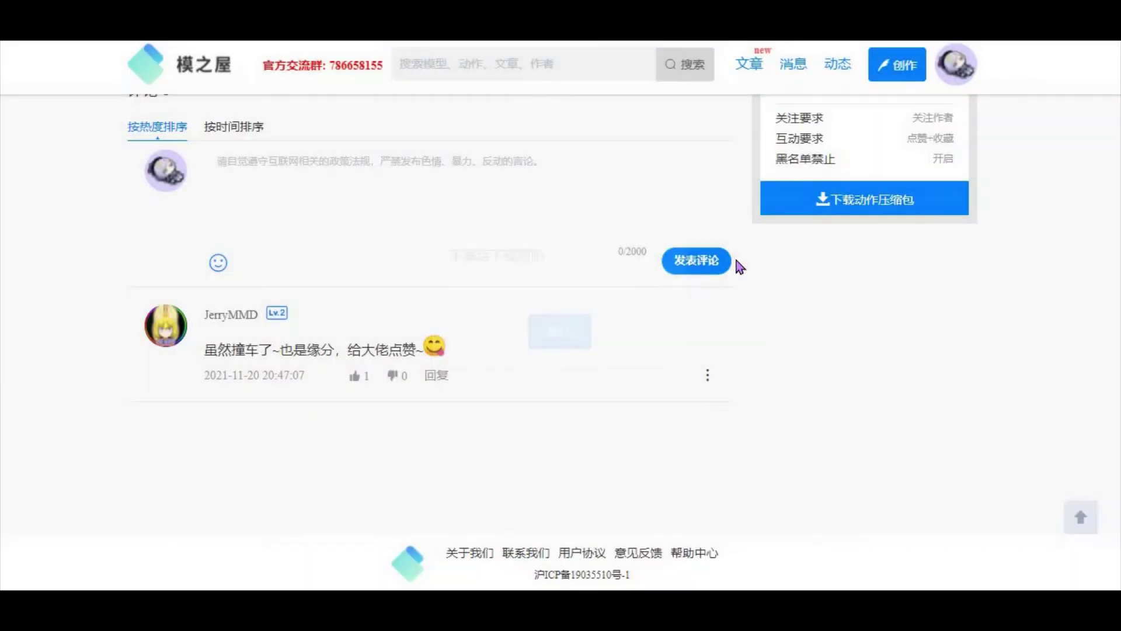
pyautogui.scroll(9, 502, 276)
pyautogui.scroll(2, 503, 279)
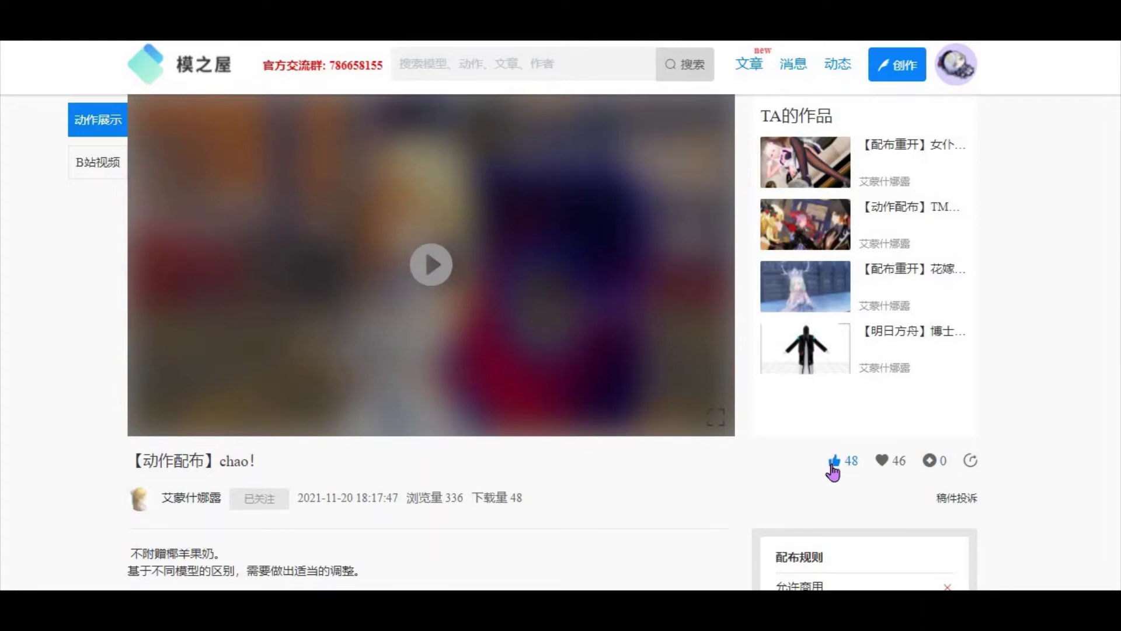
pyautogui.click(877, 467)
pyautogui.scroll(-5, 847, 465)
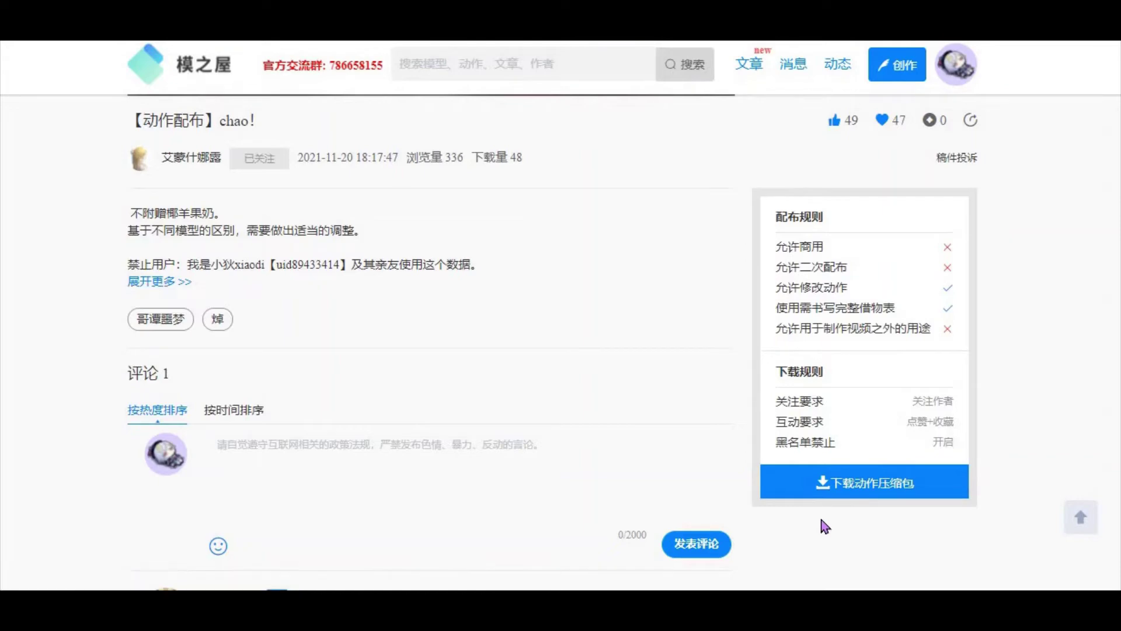
# Step: Scroll to 下载动作压缩包 and download the chao! motion zip
pyautogui.scroll(-1, 824, 525)
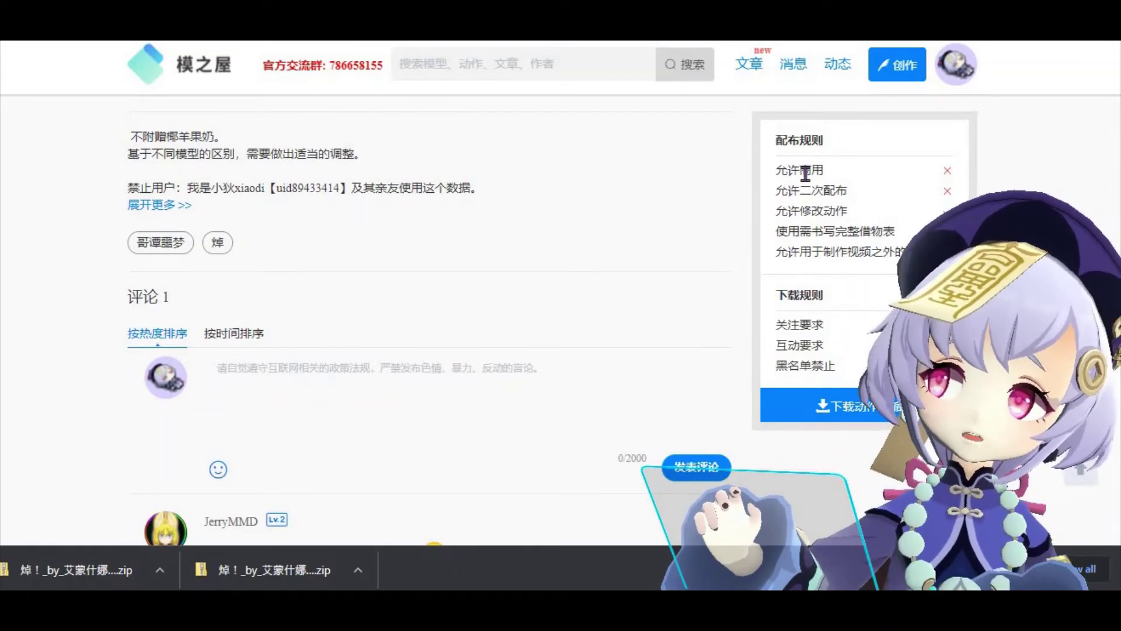
pyautogui.scroll(-1, 805, 174)
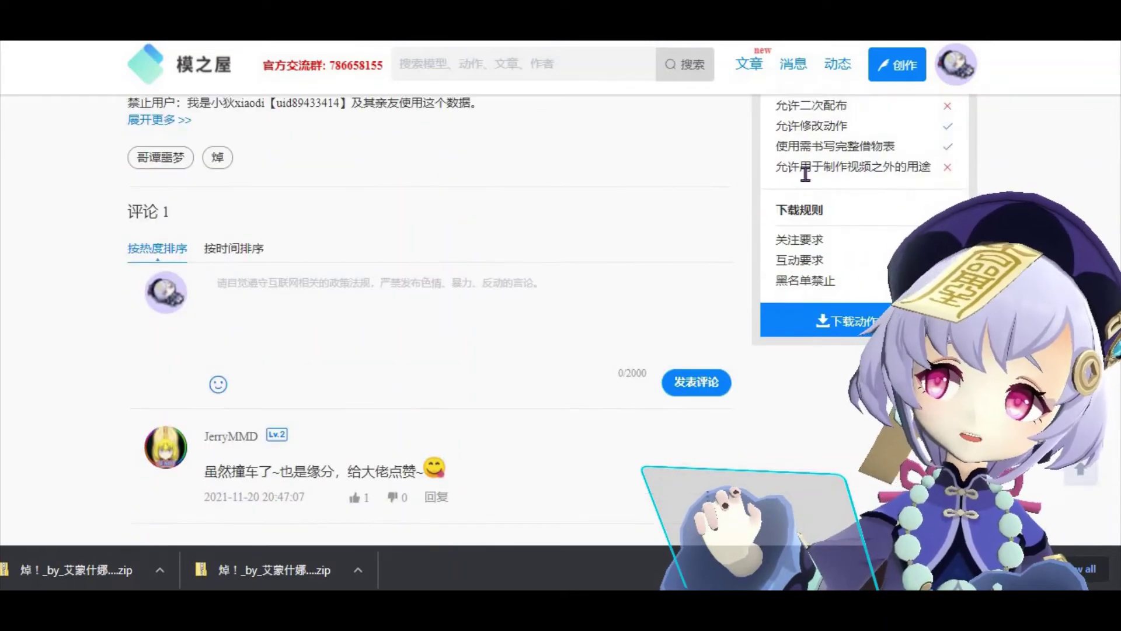
pyautogui.scroll(1, 806, 174)
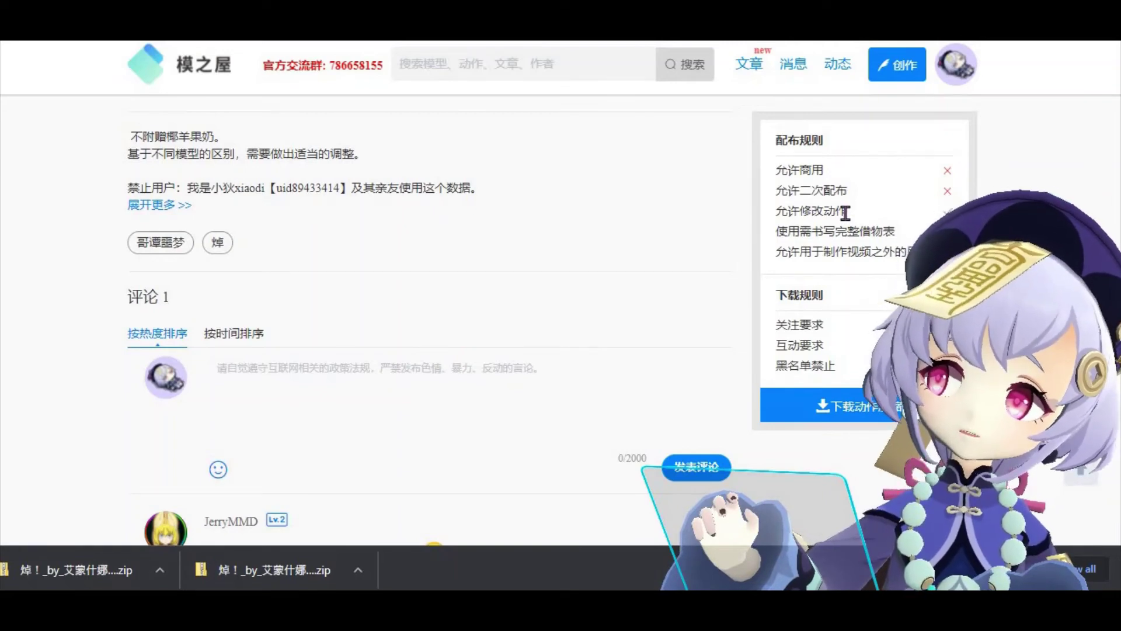
pyautogui.scroll(-1, 846, 216)
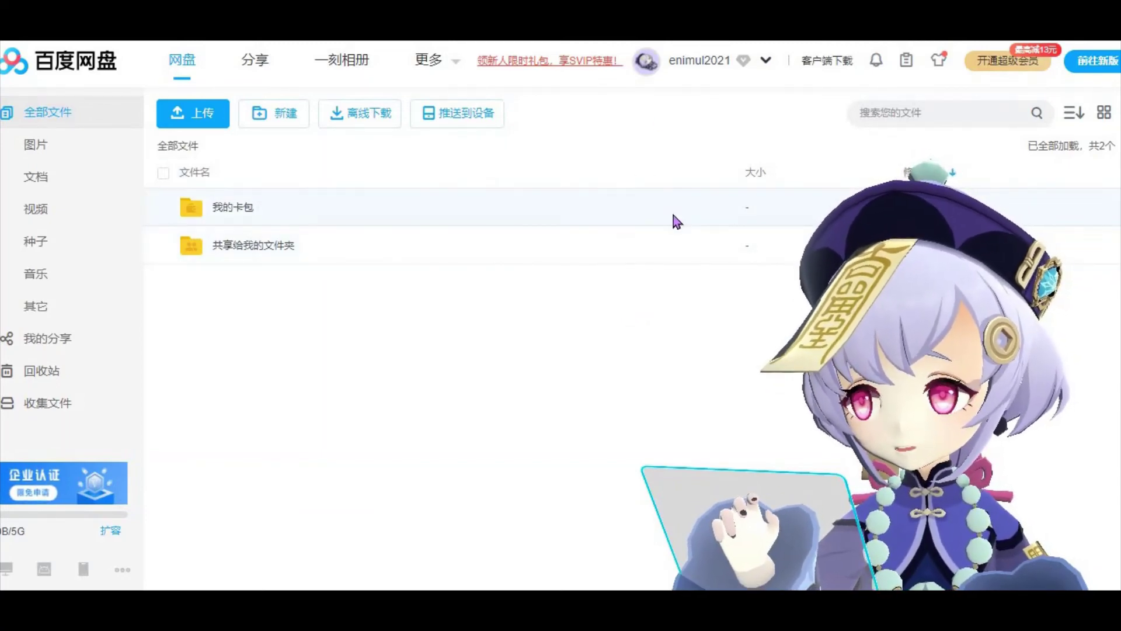
# Step: View the Baidu Netdisk All Files (全部文件) list with its two folders
pyautogui.moveTo(701, 60)
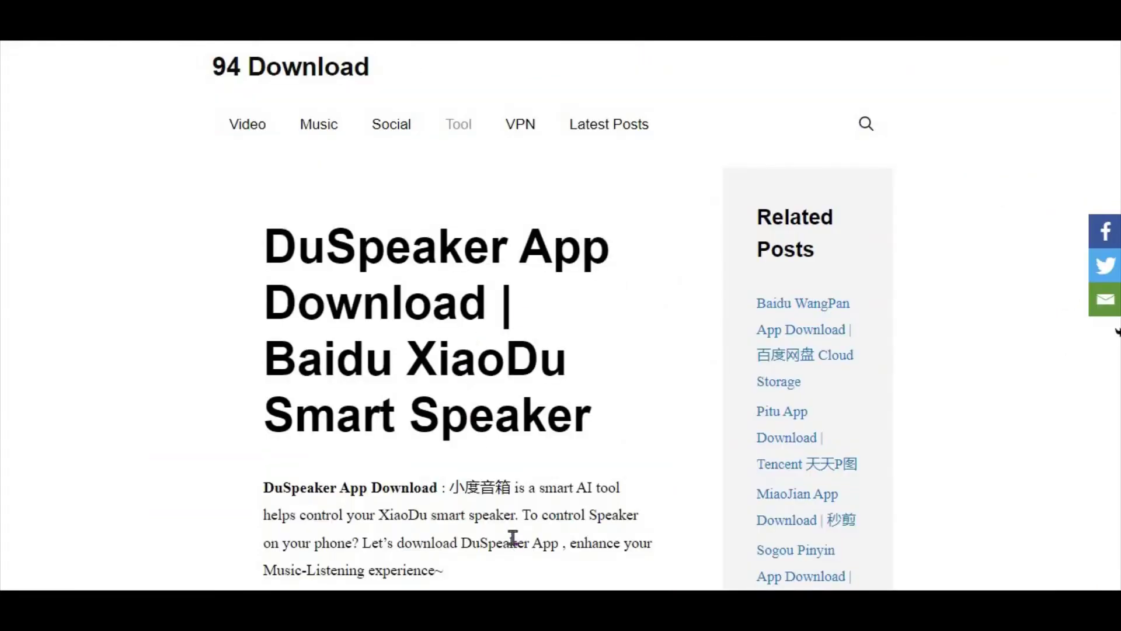
# Step: Scroll down through the 94 Download DuSpeaker App Download article
pyautogui.scroll(-2, 530, 503)
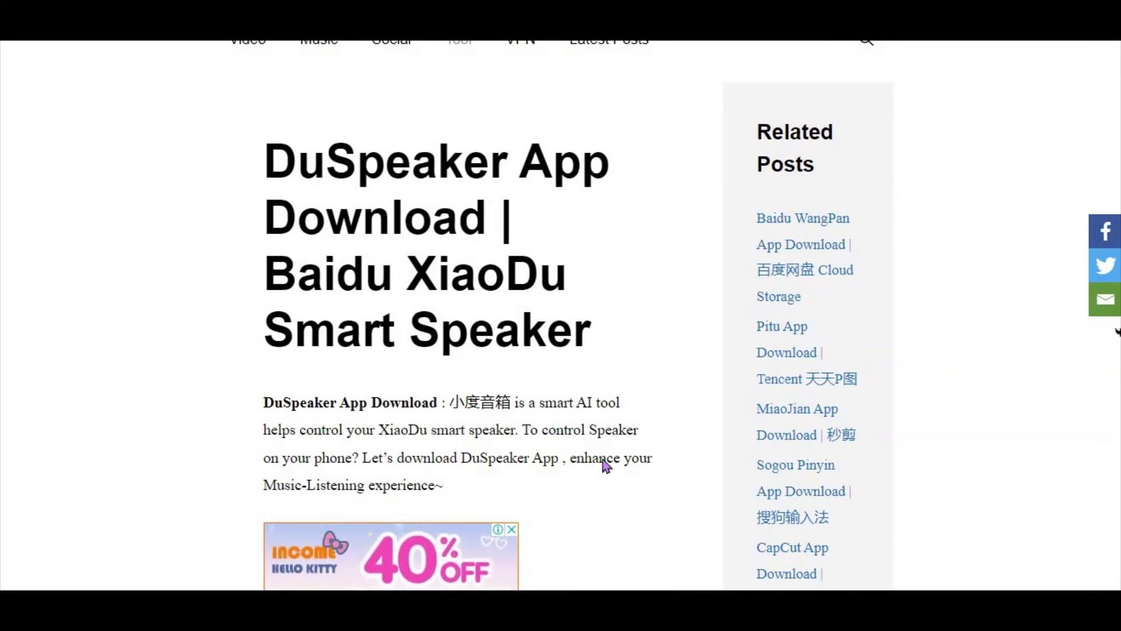
pyautogui.scroll(-1, 584, 517)
pyautogui.scroll(-4, 586, 518)
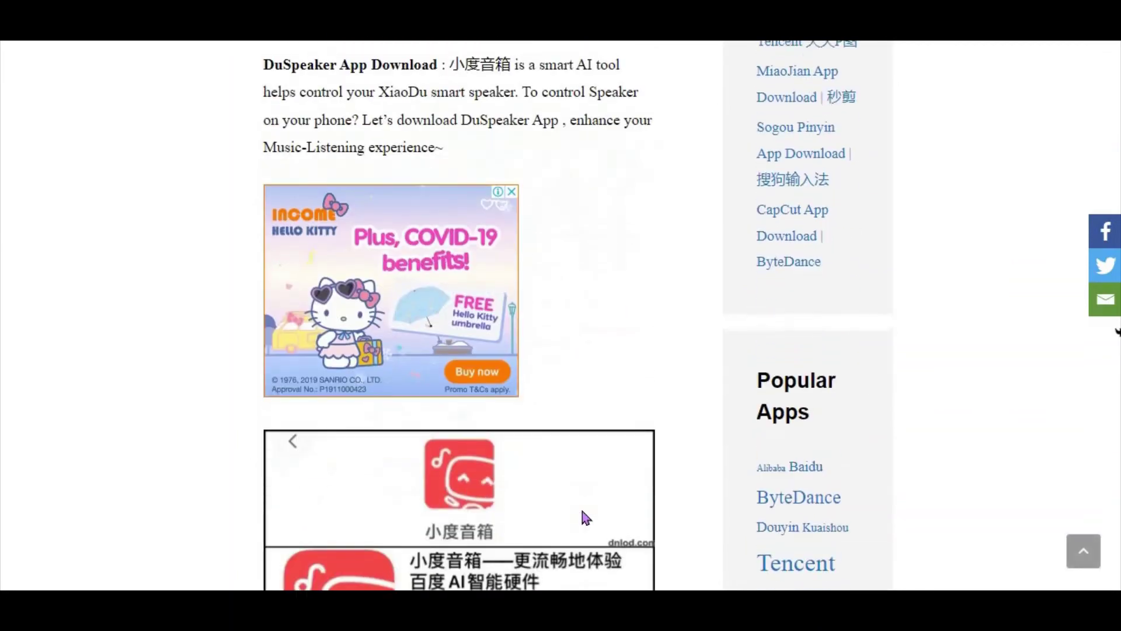
pyautogui.scroll(-4, 585, 518)
pyautogui.scroll(-8, 585, 518)
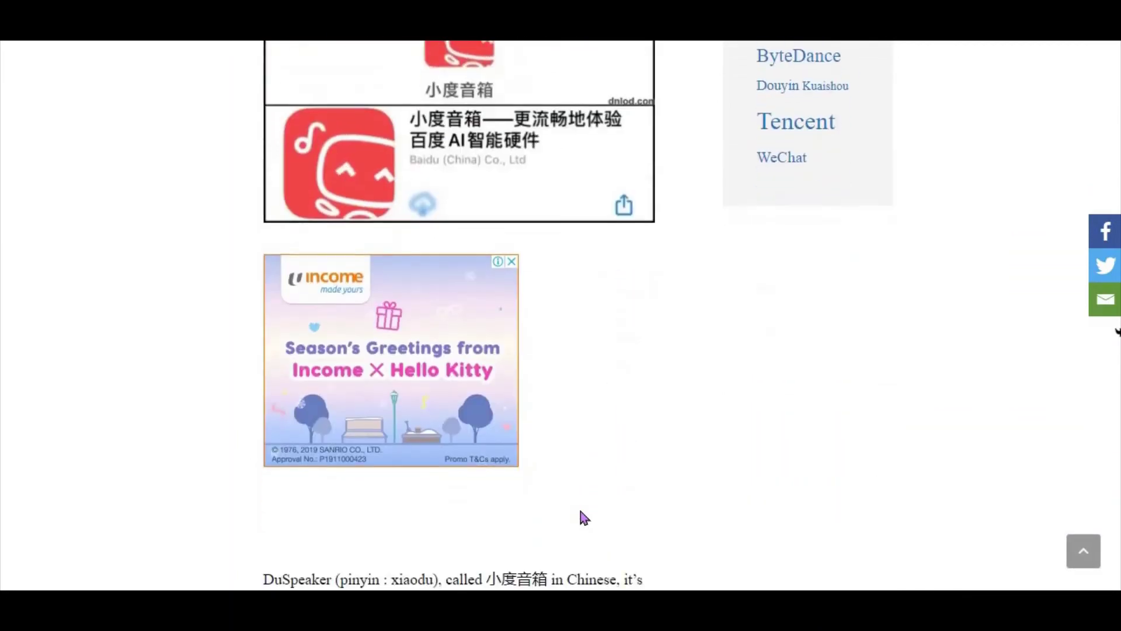
pyautogui.scroll(-1, 584, 518)
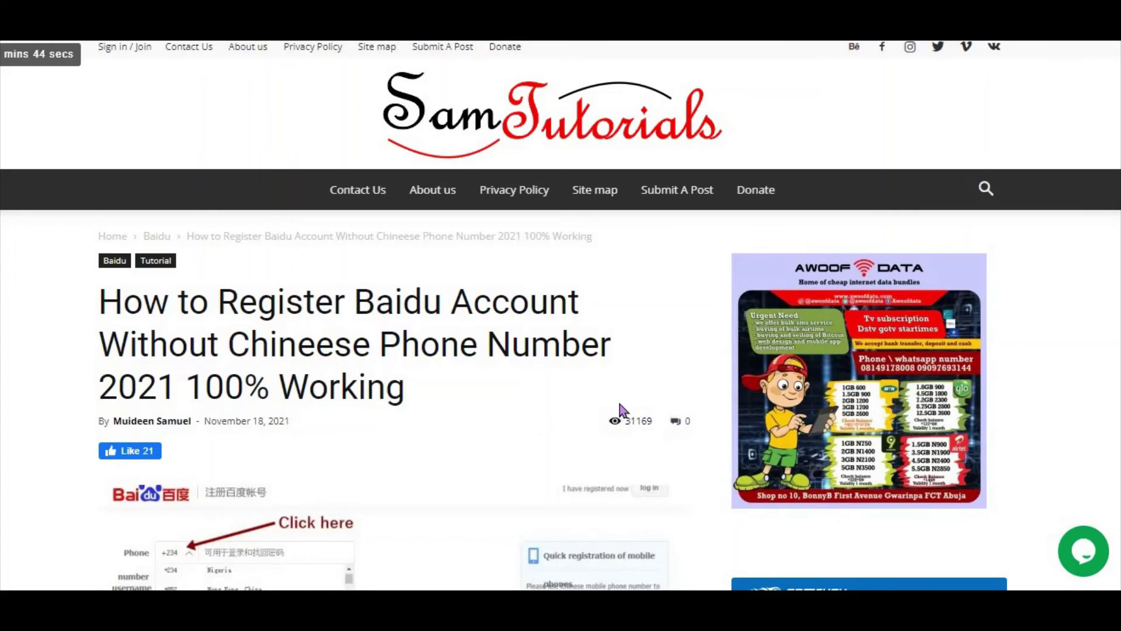
# Step: Scroll the SamTutorials Baidu registration guide down to its Table of Contents and requirements
pyautogui.scroll(-4, 552, 403)
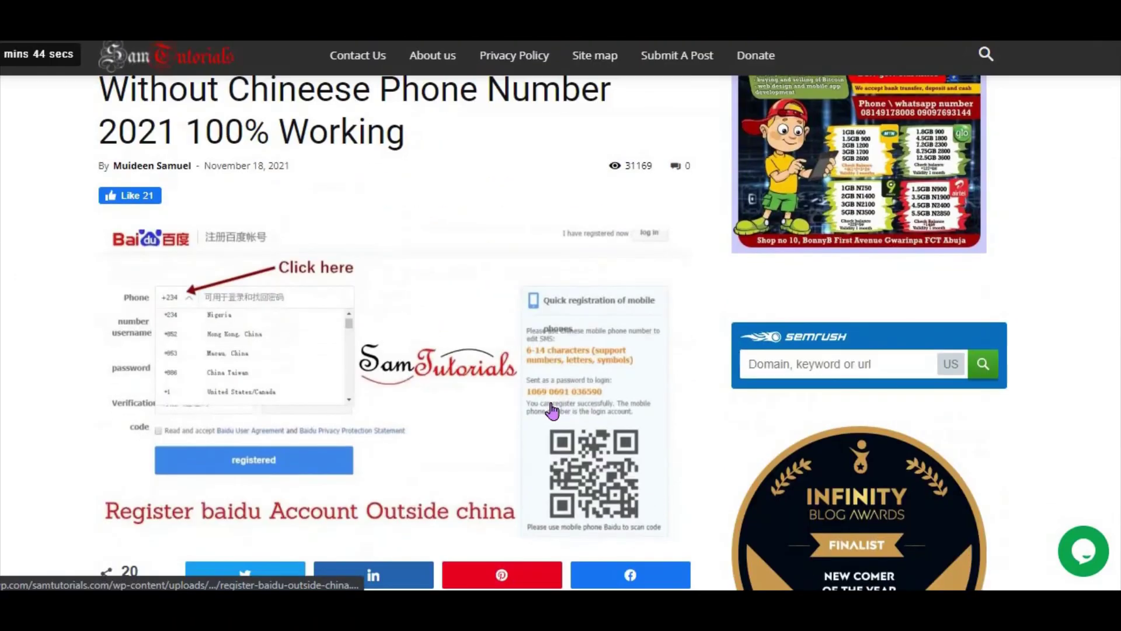
pyautogui.scroll(-8, 552, 412)
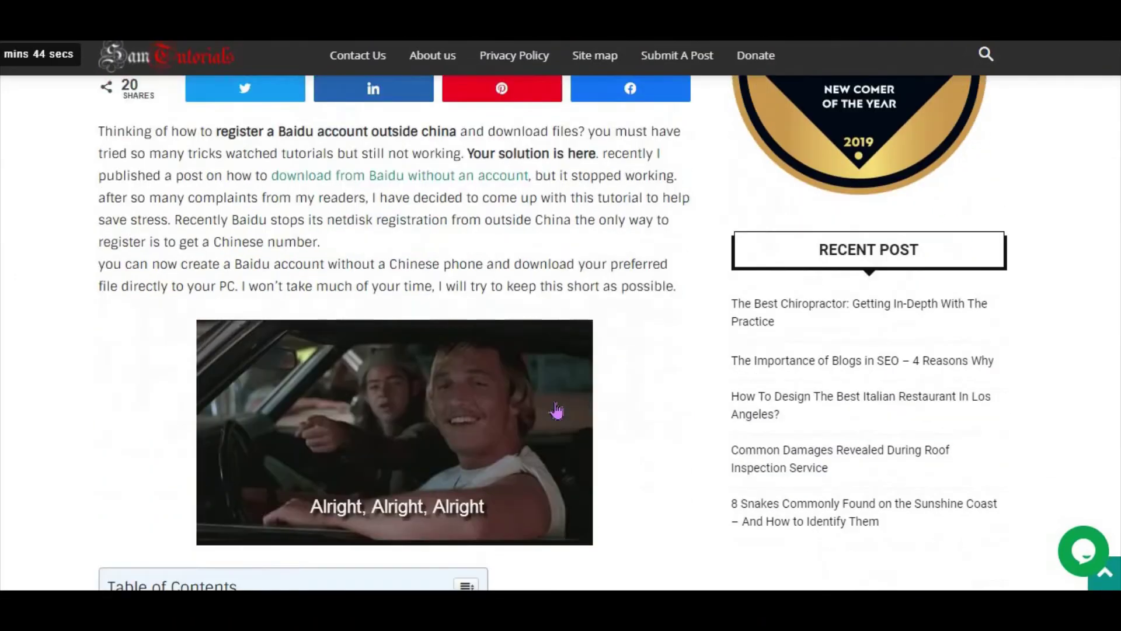
pyautogui.scroll(-5, 566, 406)
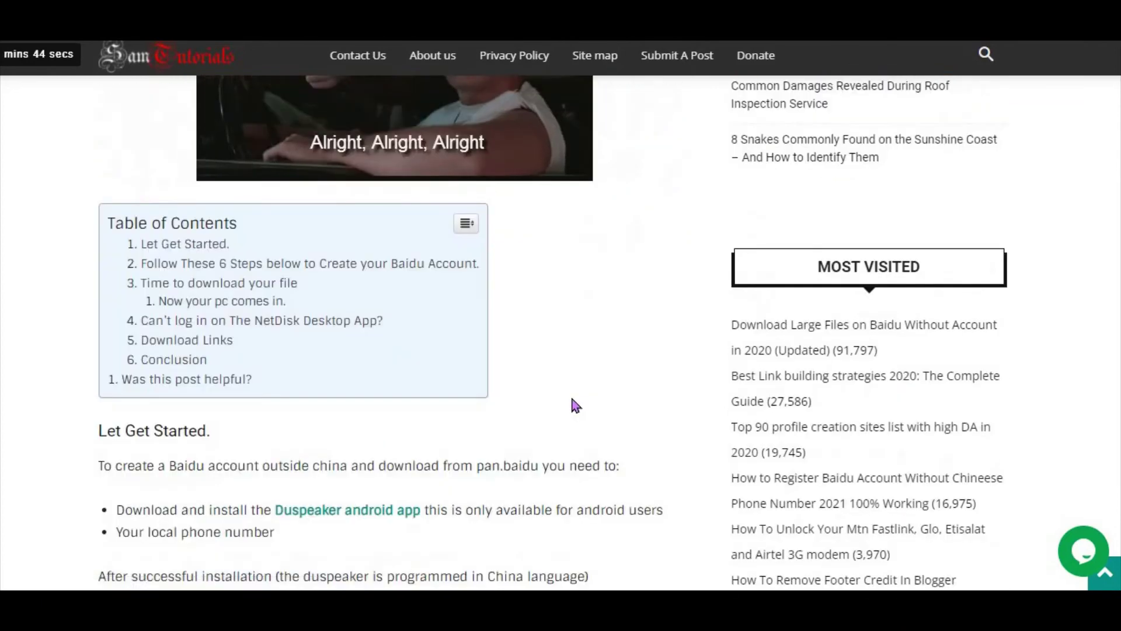